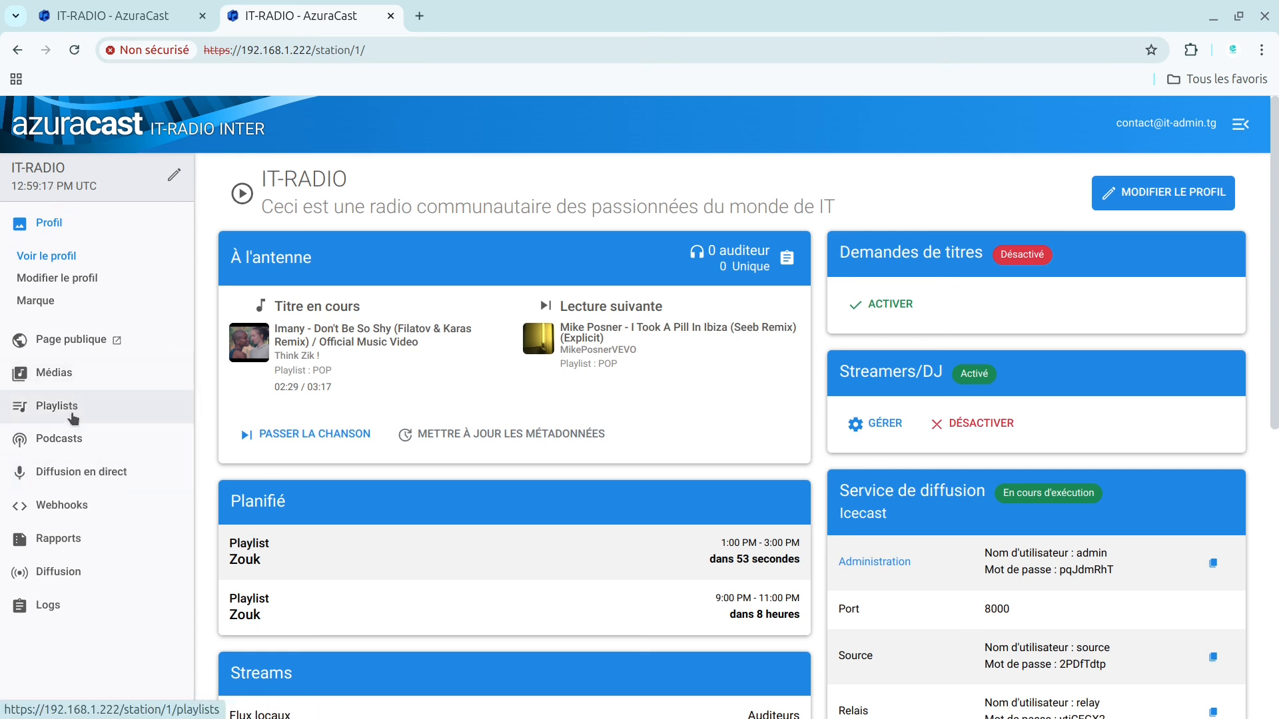
Step: Start a new podcast for the station and title it "Digitalisation au TOGO"
{"action": "left_click", "coordinate": [64, 444]}
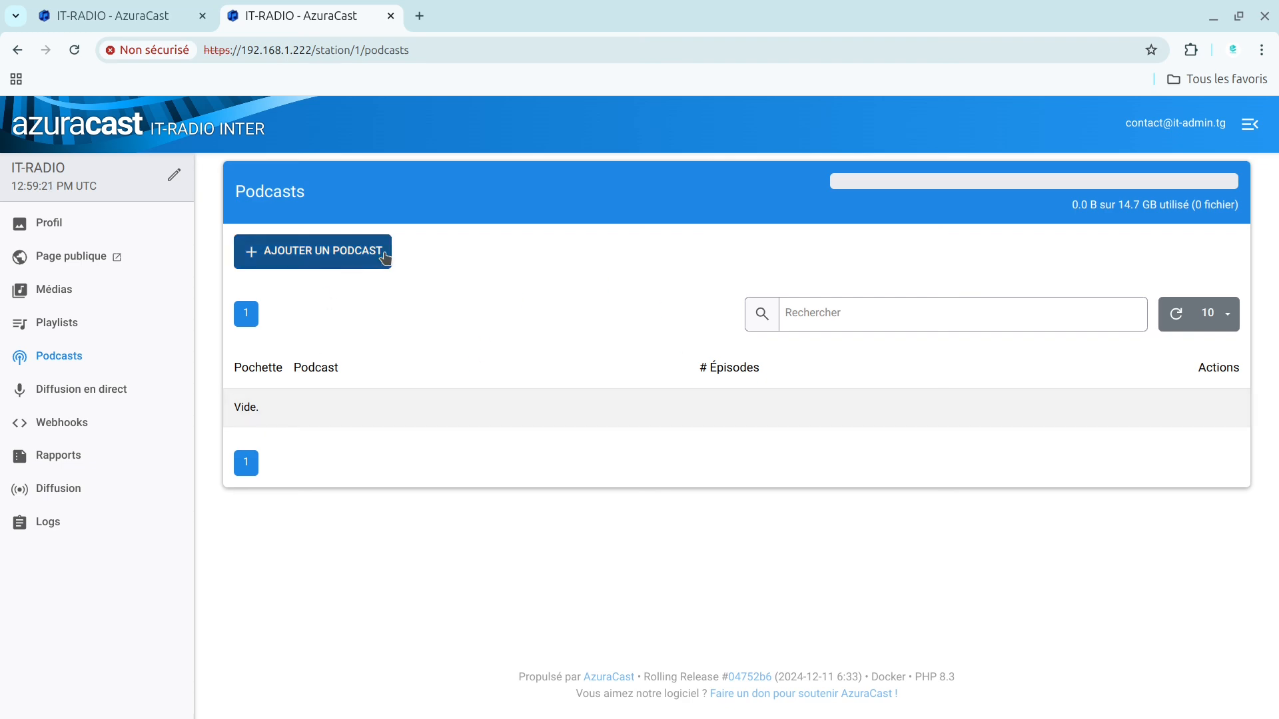
{"action": "left_click", "coordinate": [282, 264]}
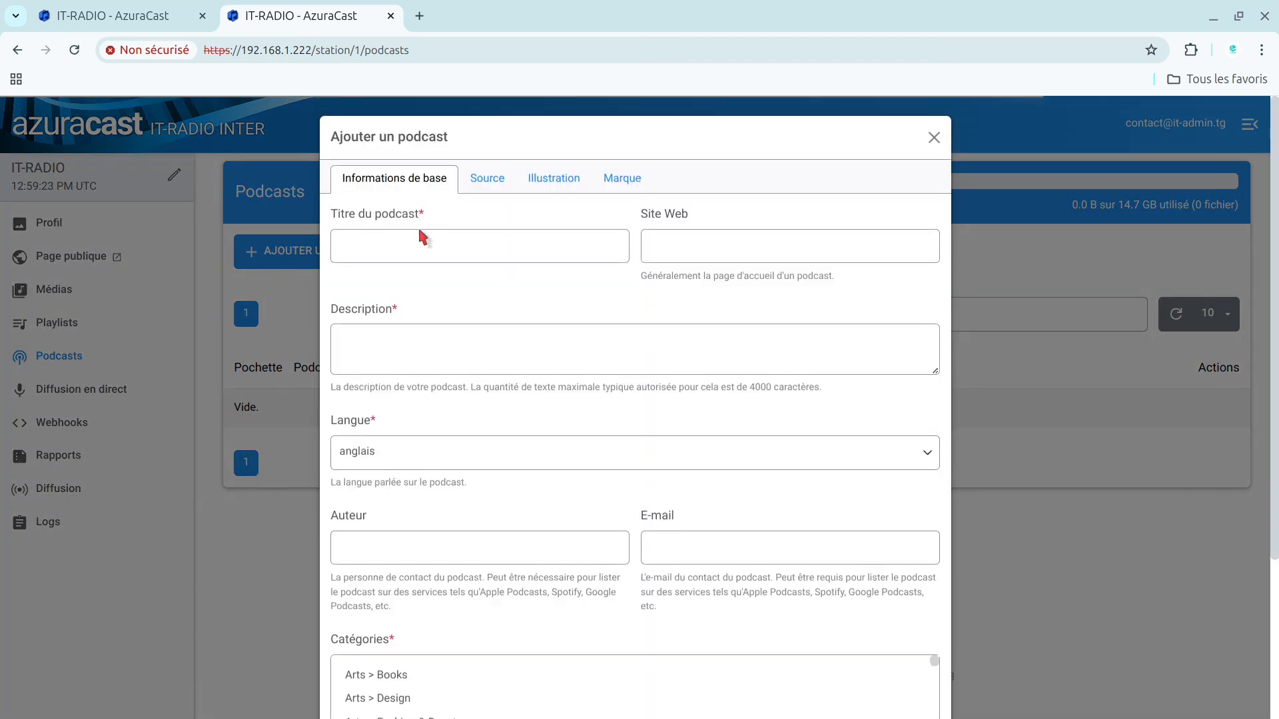
{"action": "left_click", "coordinate": [374, 256]}
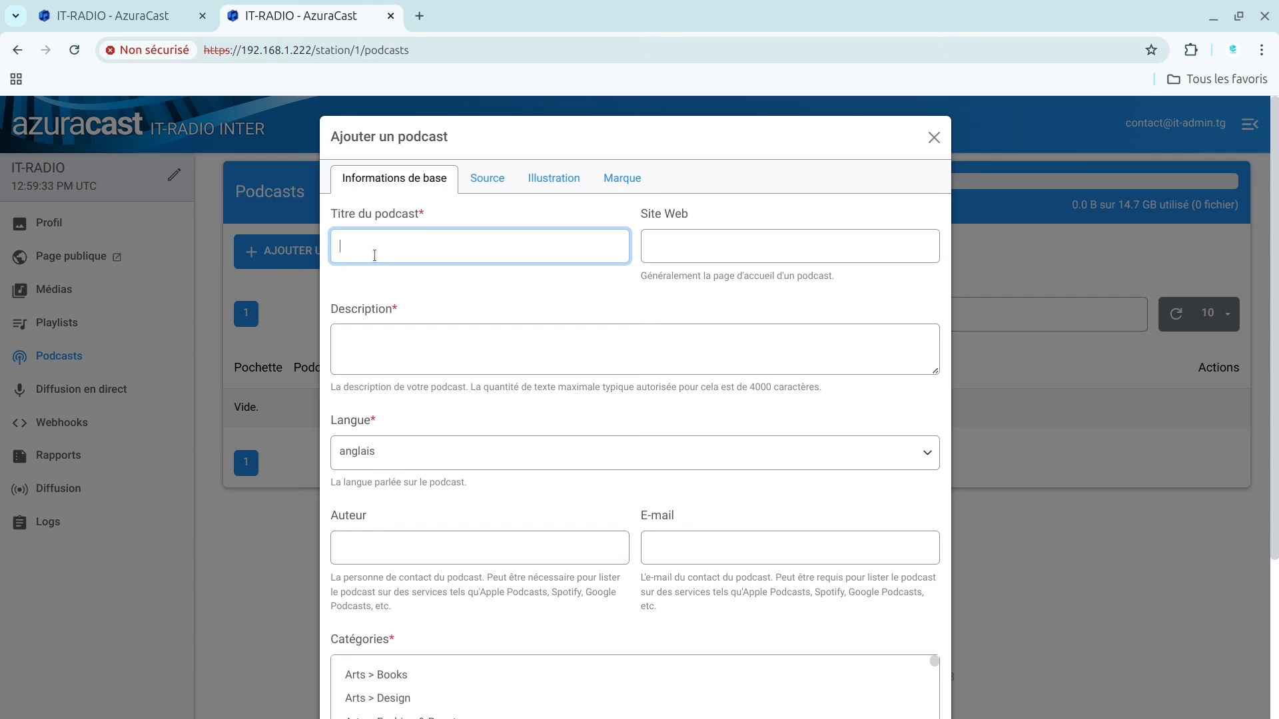
{"action": "type", "text": "Di"}
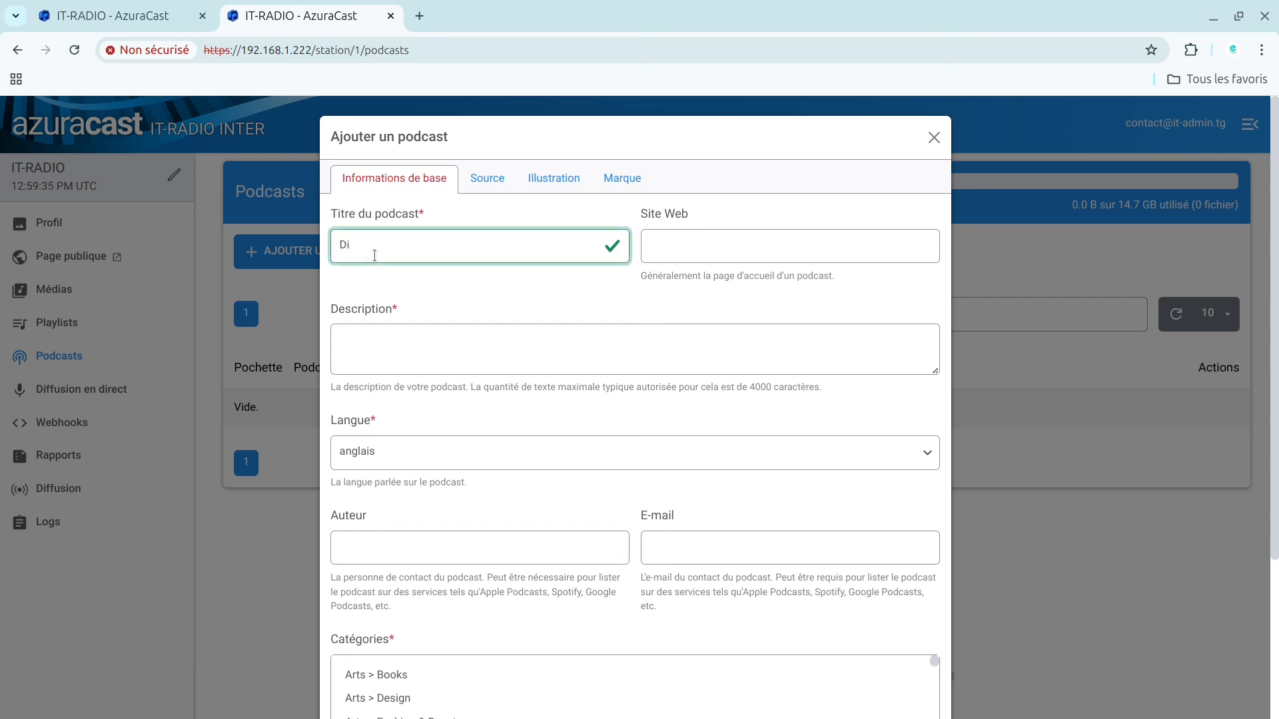
{"action": "type", "text": "gitalisation au TOGO"}
Step: Enter "htttps://it-admin.tg" as the podcast's website
{"action": "left_click", "coordinate": [708, 244]}
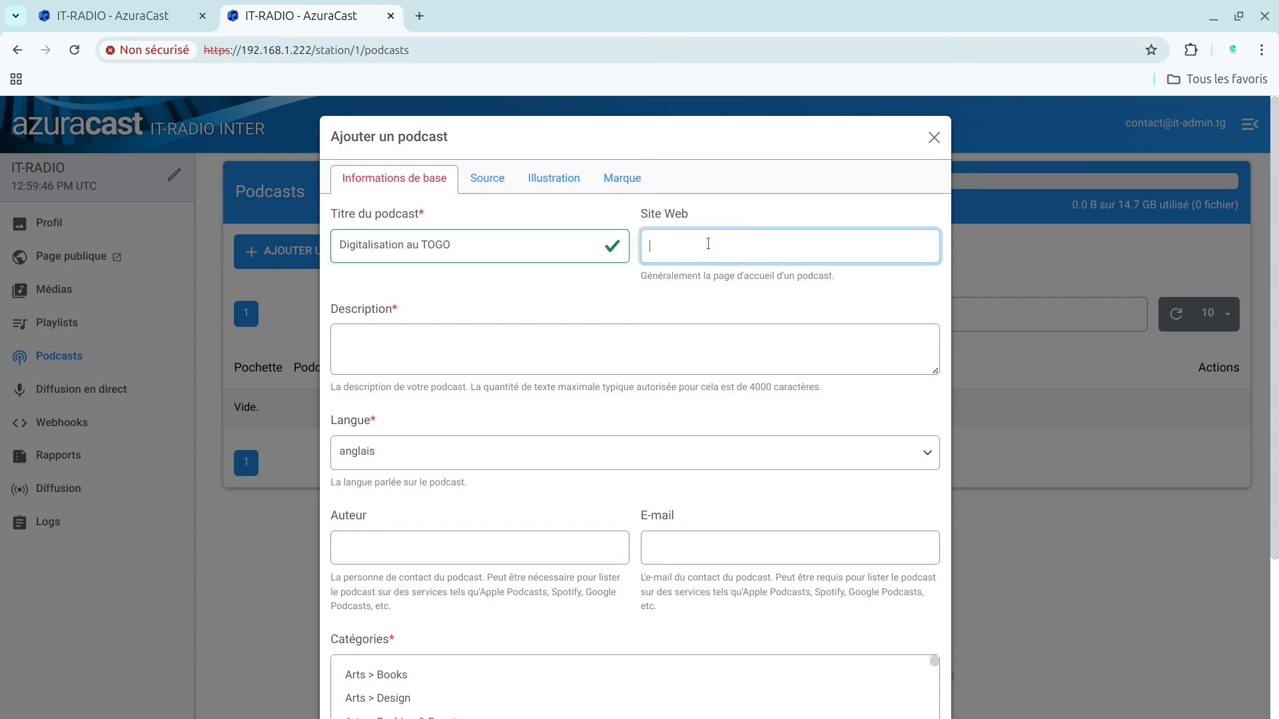
{"action": "type", "text": "htt"}
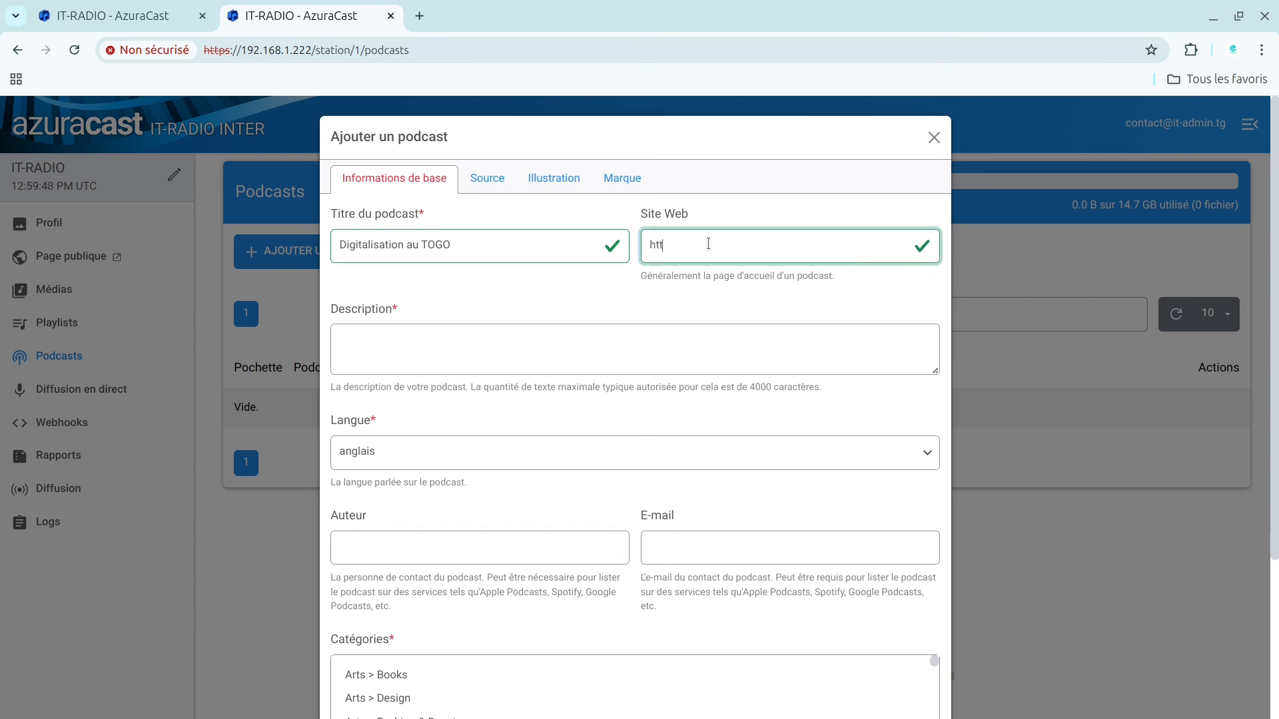
{"action": "type", "text": "tps://it-admin.T"}
Step: Write the podcast description "ceci est un podcast", correcting the spelling of its last word
{"action": "left_click", "coordinate": [478, 343]}
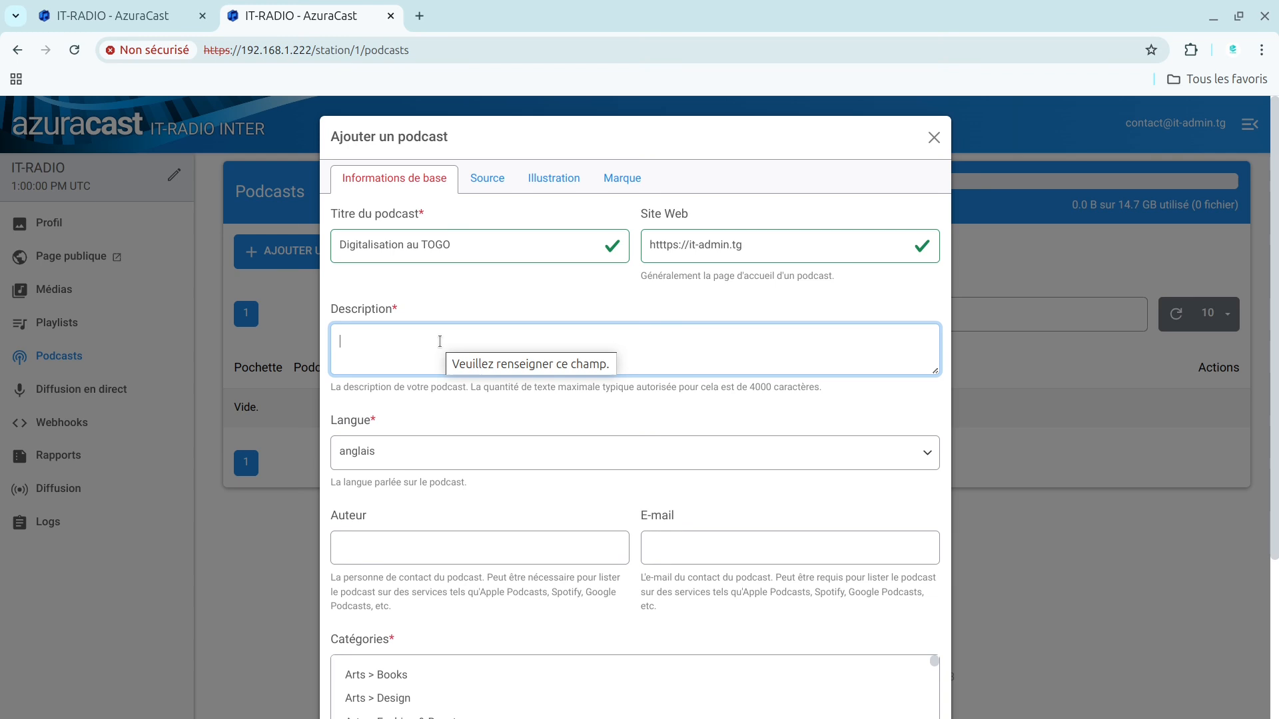
{"action": "type", "text": "ceci est"}
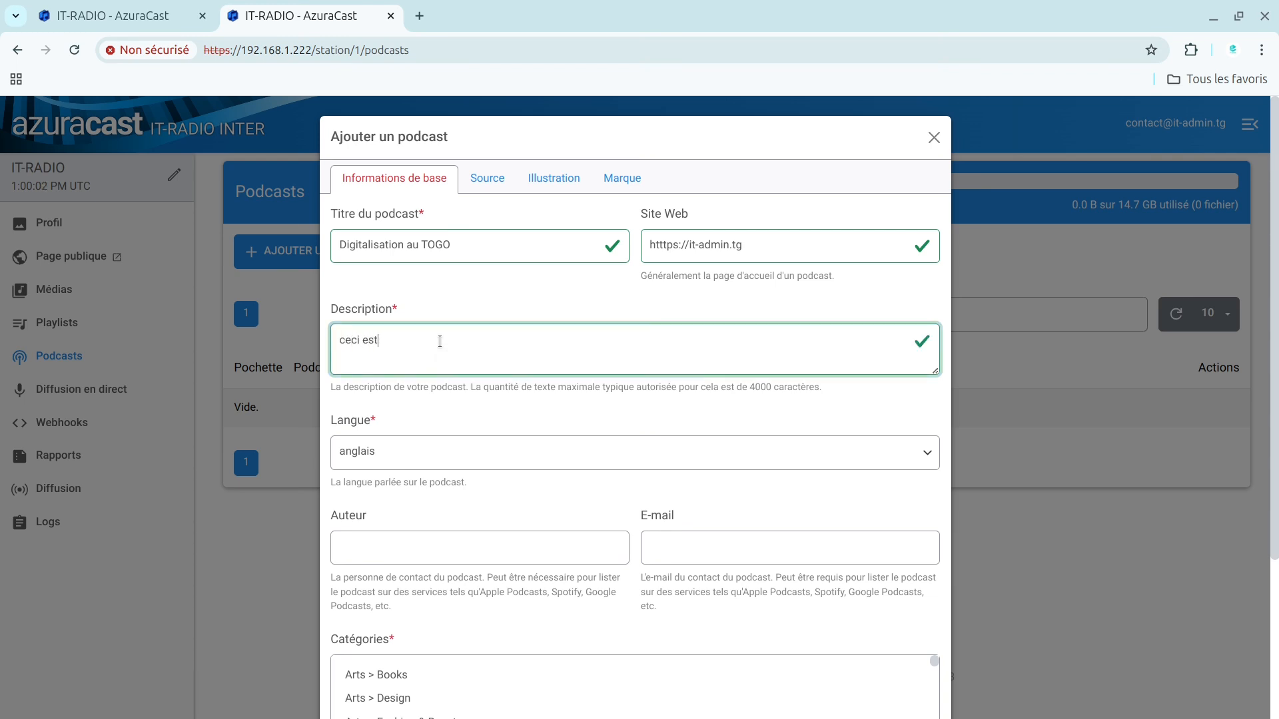
{"action": "type", "text": " un posda"}
{"action": "right_click", "coordinate": [418, 343]}
{"action": "left_click", "coordinate": [451, 365]}
Step: Set the podcast's spoken language to éwé
{"action": "left_click", "coordinate": [374, 459]}
{"action": "type", "text": "ew"}
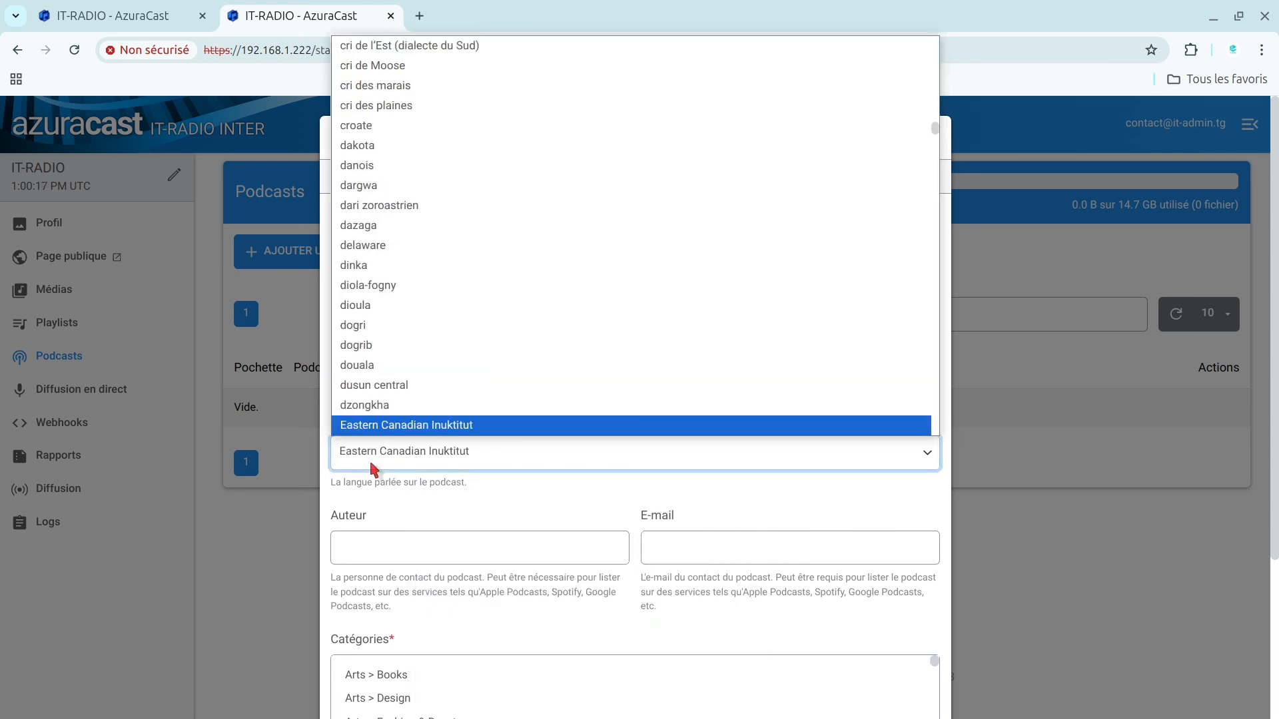
{"action": "left_click", "coordinate": [369, 426]}
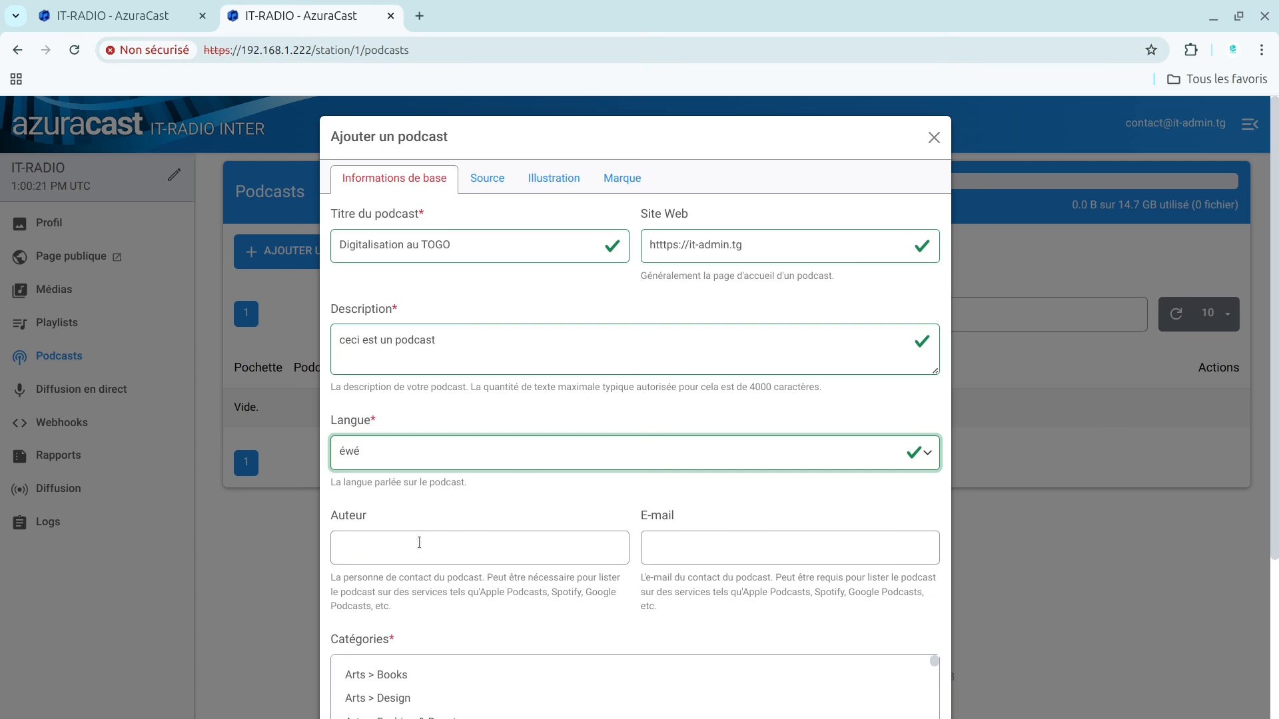
Step: Enter the author's full name as the podcast's contact person
{"action": "left_click", "coordinate": [399, 543]}
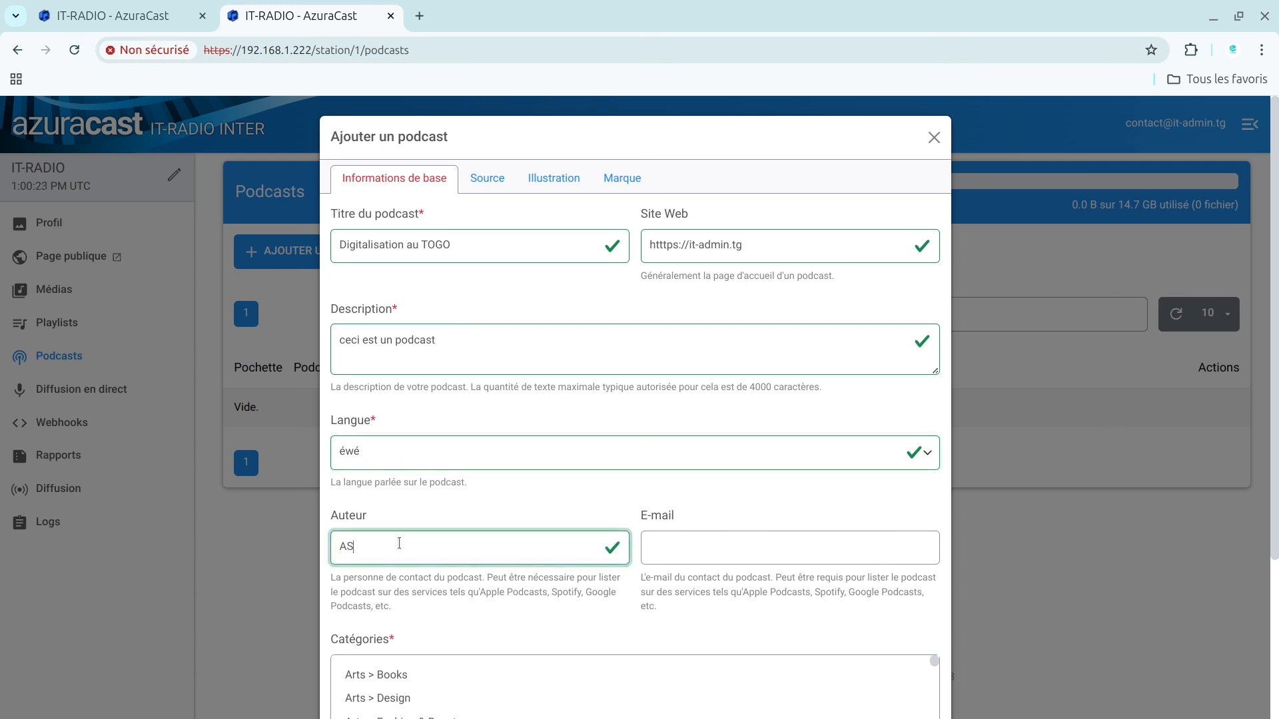
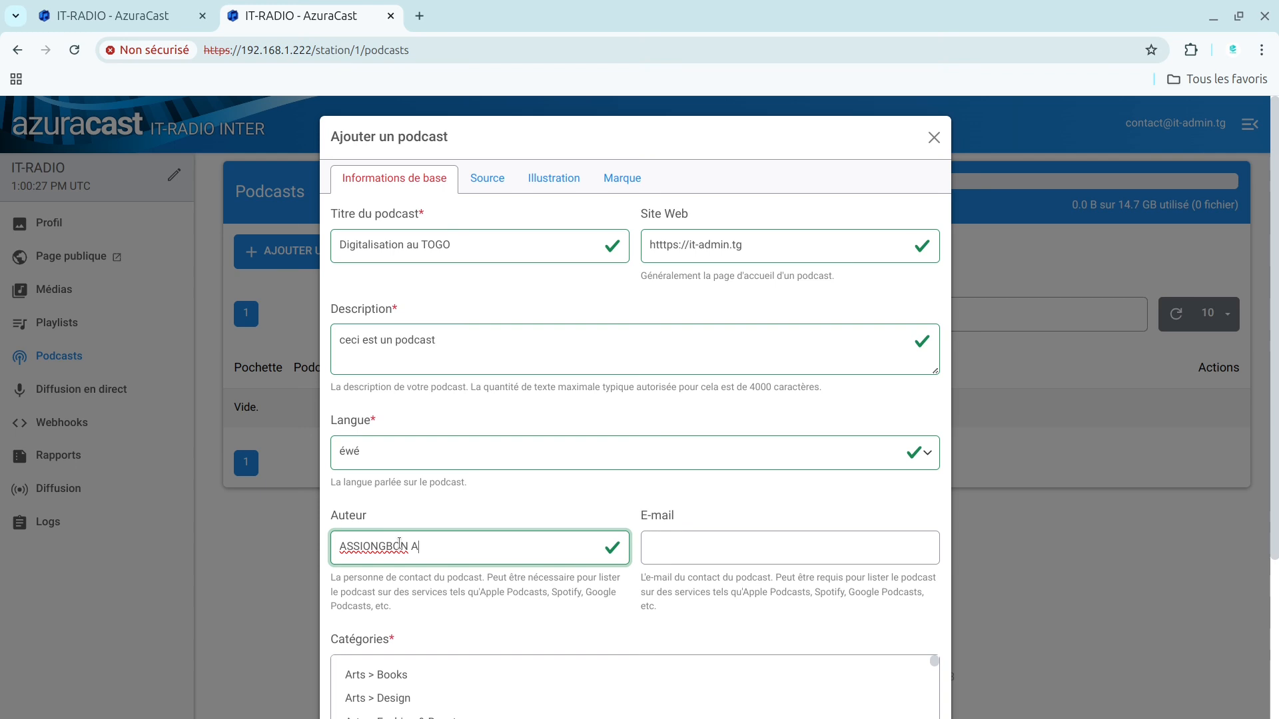
Step: Fill in the podcast's contact e-mail address
{"action": "left_click", "coordinate": [678, 545]}
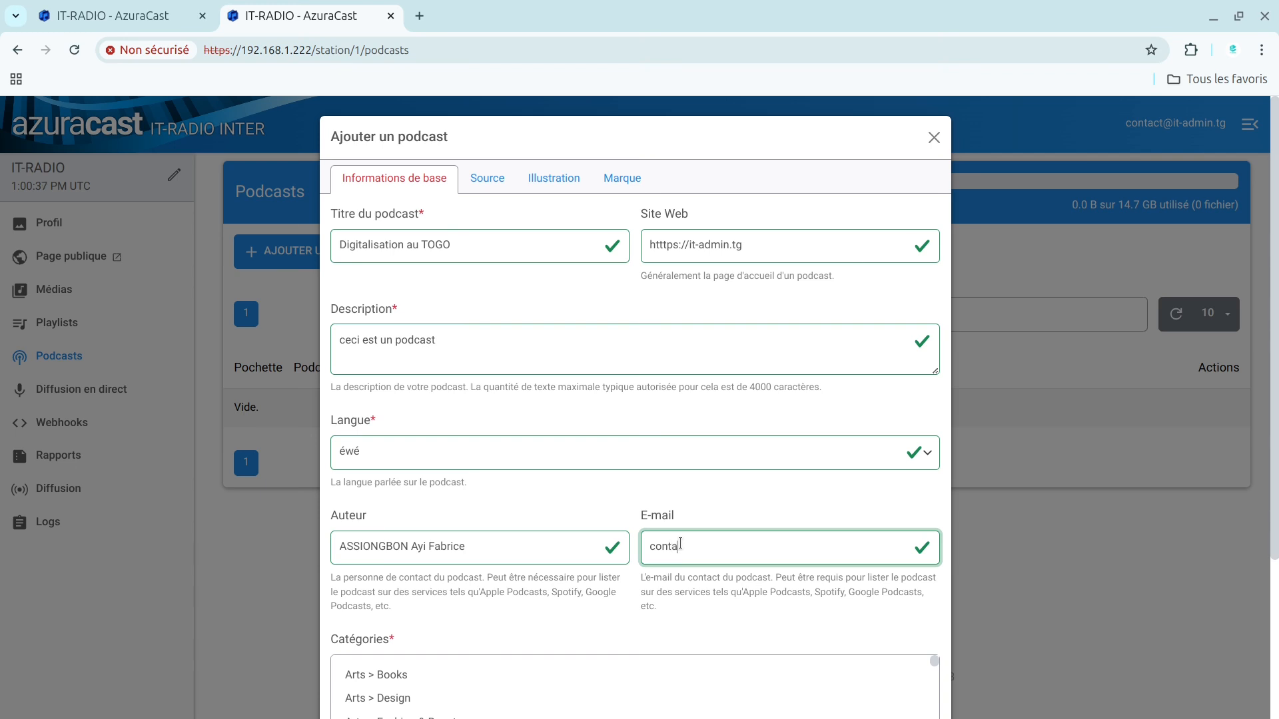
Step: Choose Technology as the podcast's category
{"action": "scroll", "coordinate": [466, 506], "scroll_direction": "down", "scroll_amount": 3}
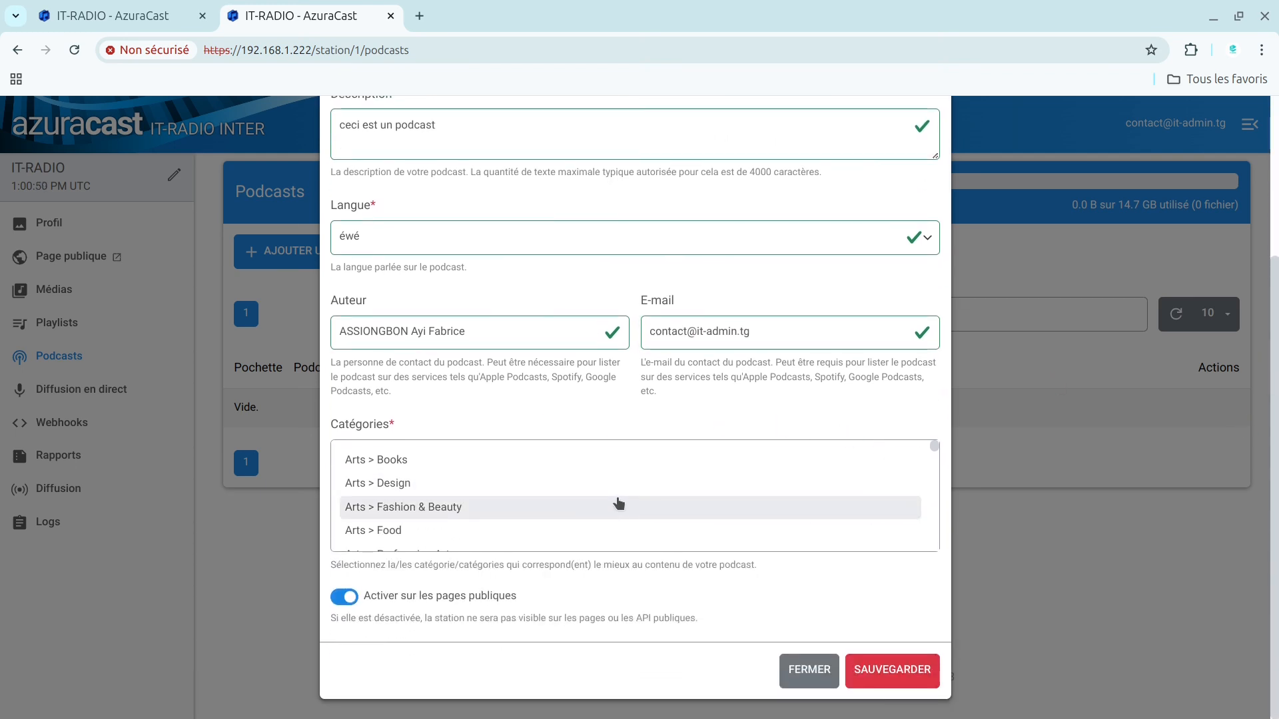
{"action": "left_click", "coordinate": [593, 479]}
{"action": "key", "text": "Down"}
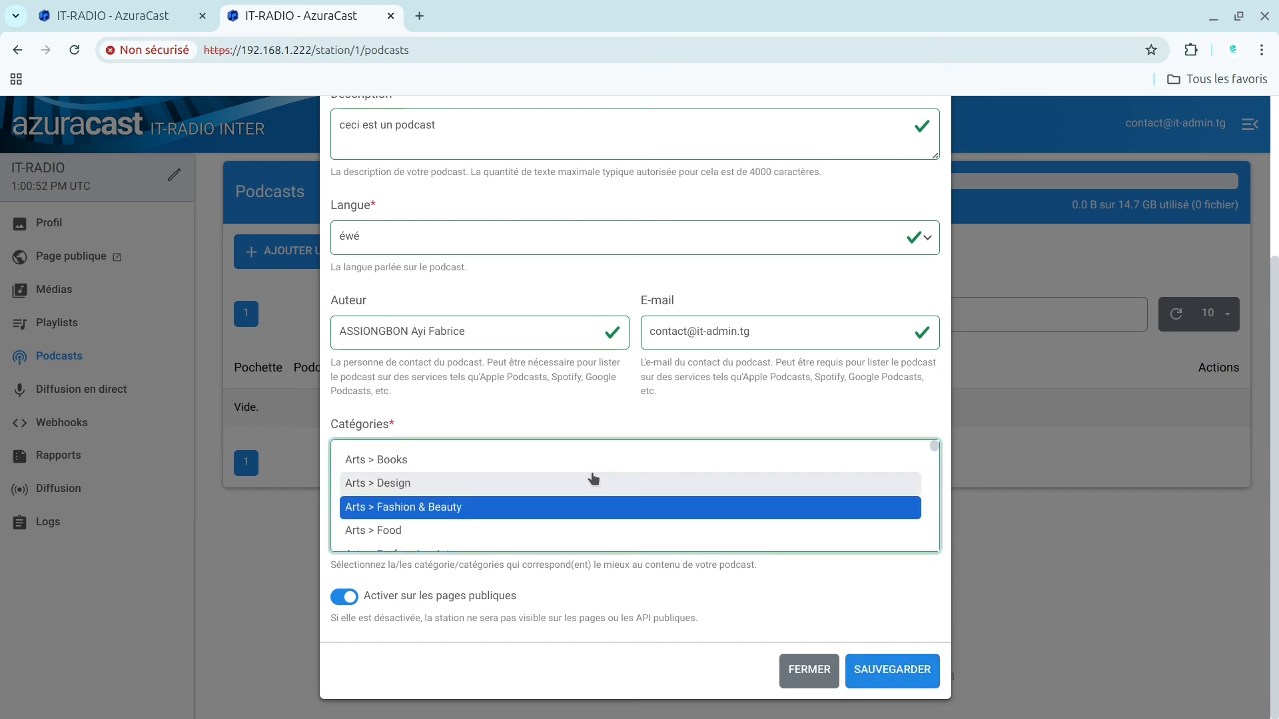
{"action": "key", "text": "Down"}
{"action": "key", "text": "Down"}
{"action": "key", "text": "Down"}
{"action": "key", "text": "Down"}
{"action": "key", "text": "Down"}
{"action": "key", "text": "Down"}
{"action": "key", "text": "Down"}
{"action": "key", "text": "Down"}
{"action": "key", "text": "Down"}
{"action": "key", "text": "Down"}
{"action": "key", "text": "Down"}
{"action": "key", "text": "Down"}
{"action": "key", "text": "Down"}
{"action": "key", "text": "Down"}
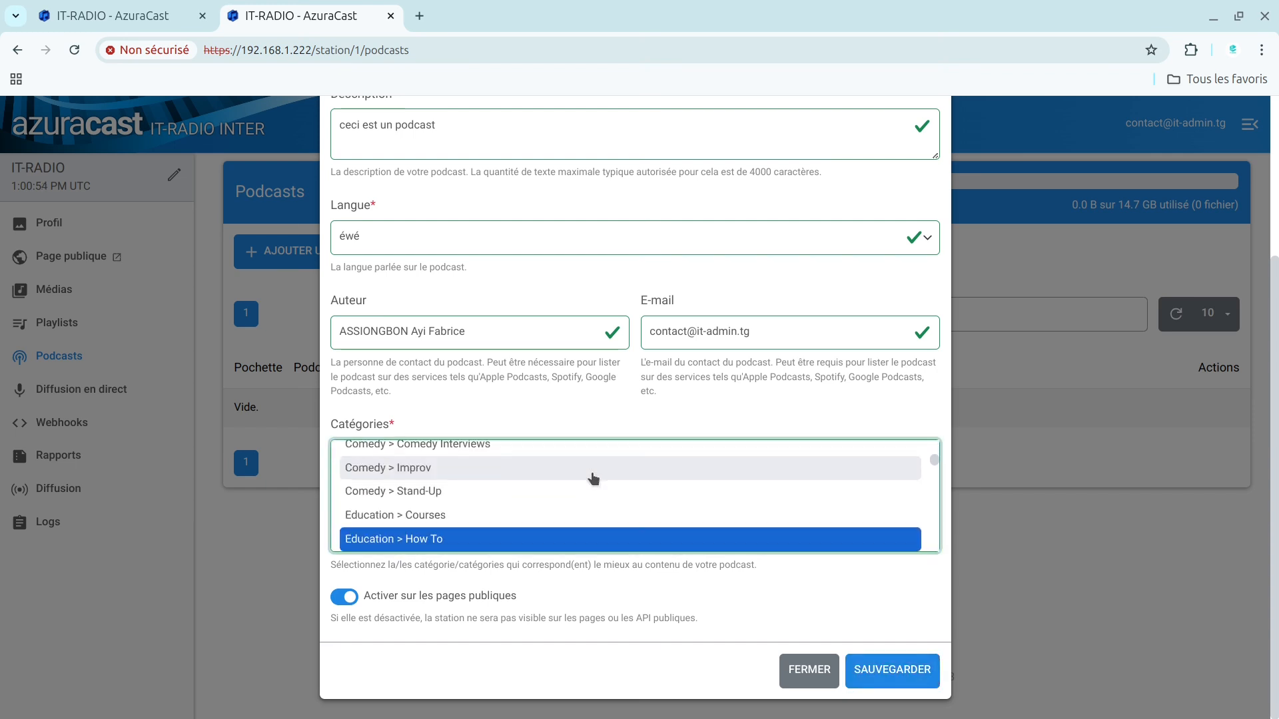
{"action": "key", "text": "Down"}
{"action": "key", "text": "Down"}
{"action": "key", "text": "Down"}
{"action": "key", "text": "Down"}
{"action": "key", "text": "Down"}
{"action": "key", "text": "Down"}
{"action": "key", "text": "Down"}
{"action": "key", "text": "Down"}
{"action": "key", "text": "Down"}
{"action": "key", "text": "Down"}
{"action": "key", "text": "Down"}
{"action": "key", "text": "Down"}
{"action": "key", "text": "Down"}
{"action": "key", "text": "Down"}
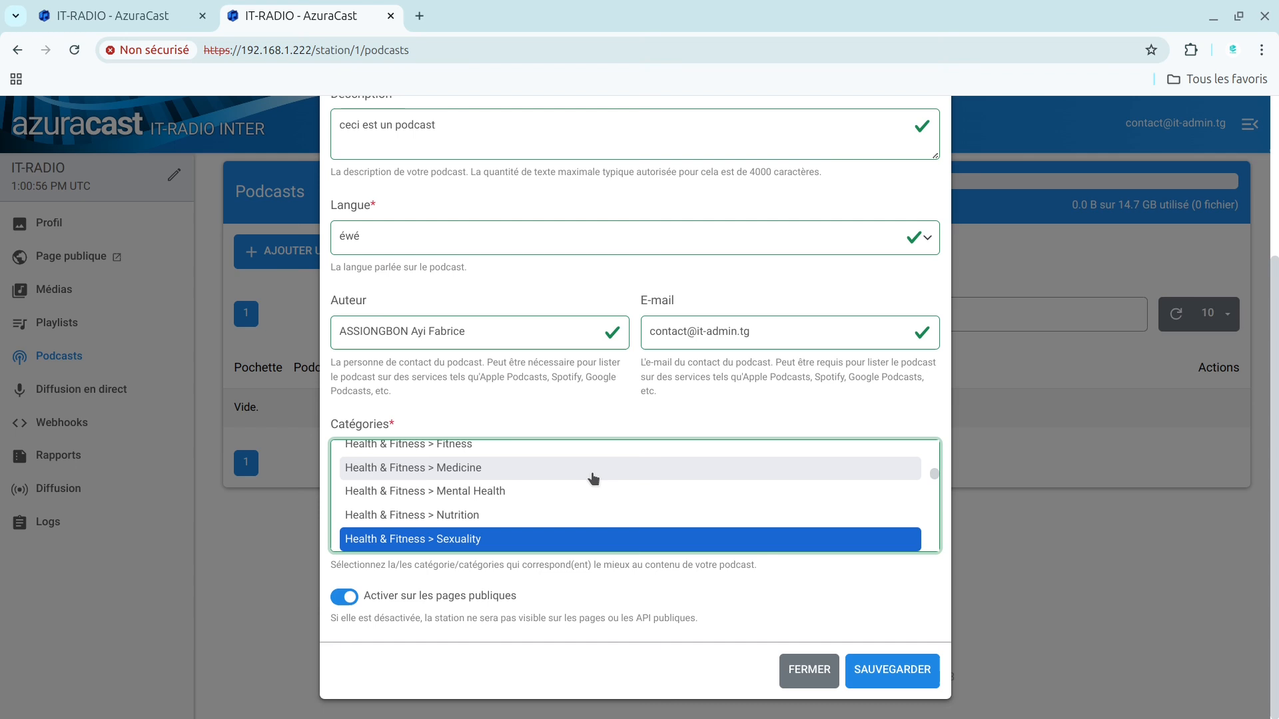
{"action": "key", "text": "Up"}
{"action": "key", "text": "Up"}
{"action": "key", "text": "Up"}
{"action": "key", "text": "Up"}
{"action": "key", "text": "Up"}
{"action": "key", "text": "Up"}
{"action": "key", "text": "Up"}
{"action": "key", "text": "Down"}
{"action": "key", "text": "Down"}
{"action": "key", "text": "Down"}
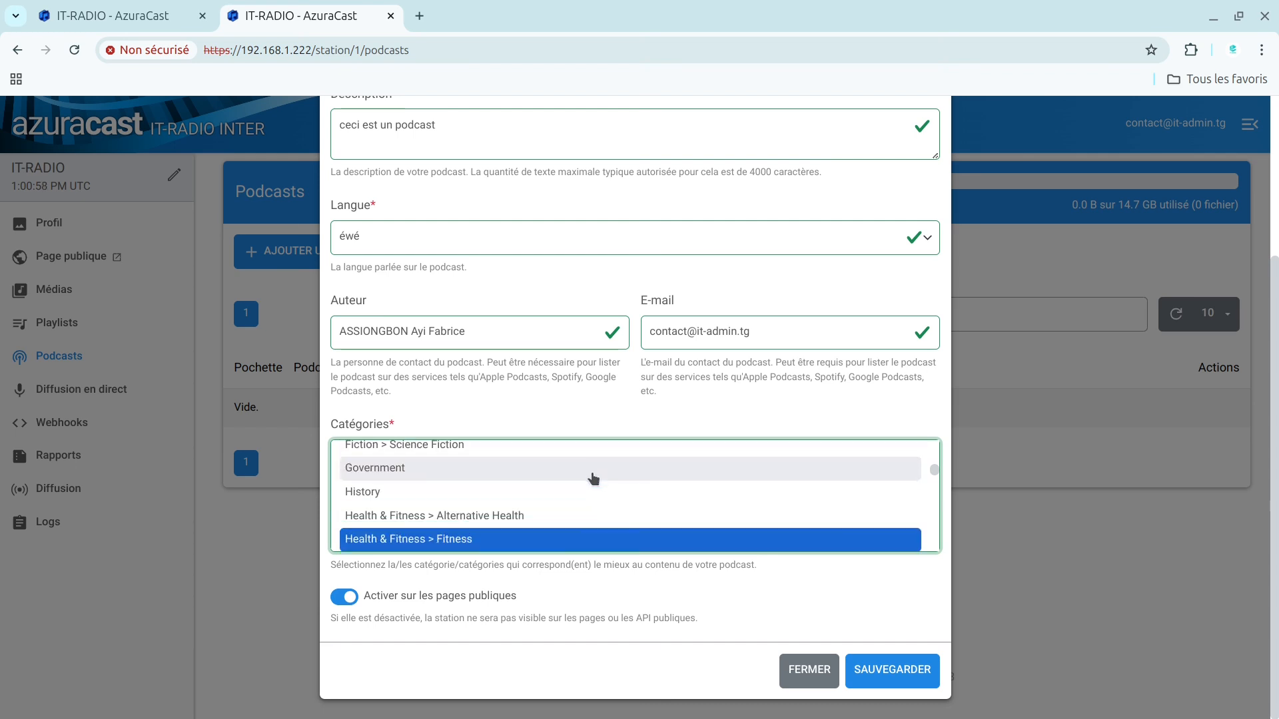
{"action": "key", "text": "Down"}
{"action": "key", "text": "Down"}
{"action": "key", "text": "Down"}
{"action": "key", "text": "Down"}
{"action": "key", "text": "Down"}
{"action": "key", "text": "Down"}
{"action": "key", "text": "Down"}
{"action": "key", "text": "Down"}
{"action": "key", "text": "Down"}
{"action": "key", "text": "Down"}
{"action": "key", "text": "Down"}
{"action": "key", "text": "Down"}
{"action": "key", "text": "Down"}
{"action": "key", "text": "Down"}
{"action": "key", "text": "Down"}
{"action": "key", "text": "Down"}
{"action": "key", "text": "Down"}
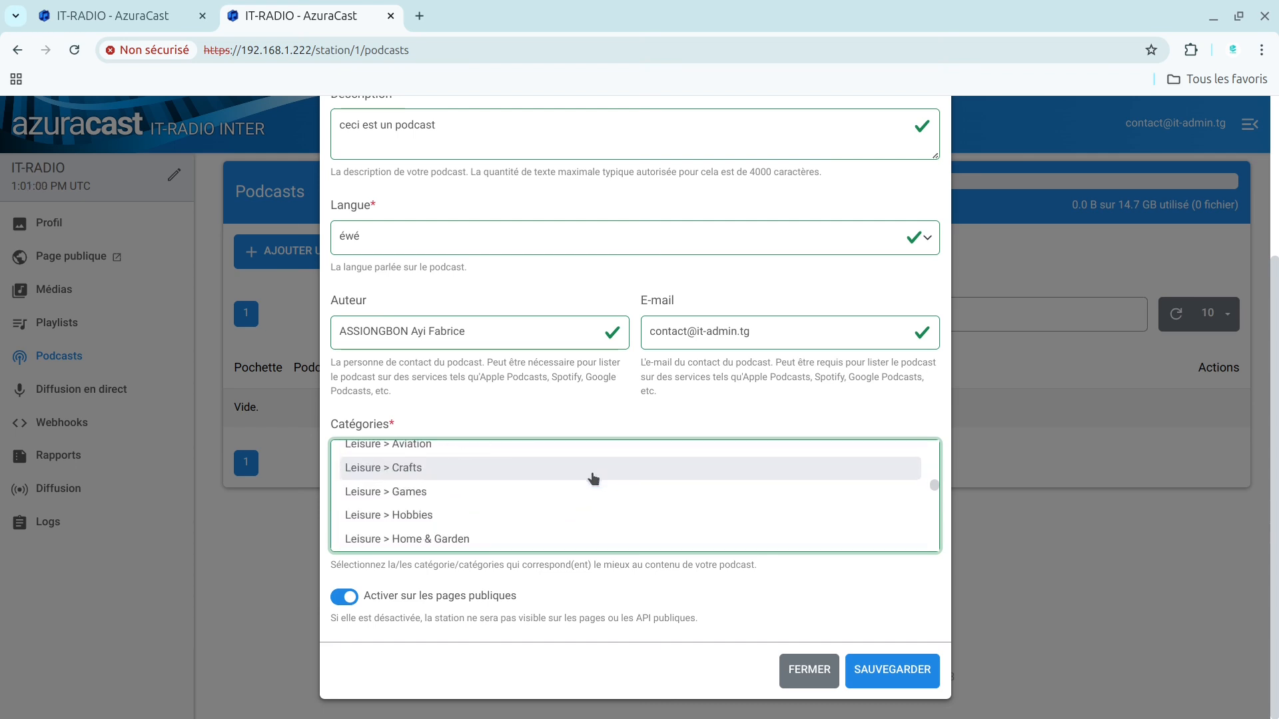
{"action": "key", "text": "Down"}
{"action": "key", "text": "Down"}
{"action": "key", "text": "Down"}
{"action": "key", "text": "Down"}
{"action": "key", "text": "Down"}
{"action": "key", "text": "Down"}
{"action": "key", "text": "Down"}
{"action": "key", "text": "Down"}
{"action": "key", "text": "Down"}
{"action": "key", "text": "Down"}
{"action": "key", "text": "Down"}
{"action": "key", "text": "Down"}
{"action": "key", "text": "Down"}
{"action": "key", "text": "Down"}
{"action": "key", "text": "Down"}
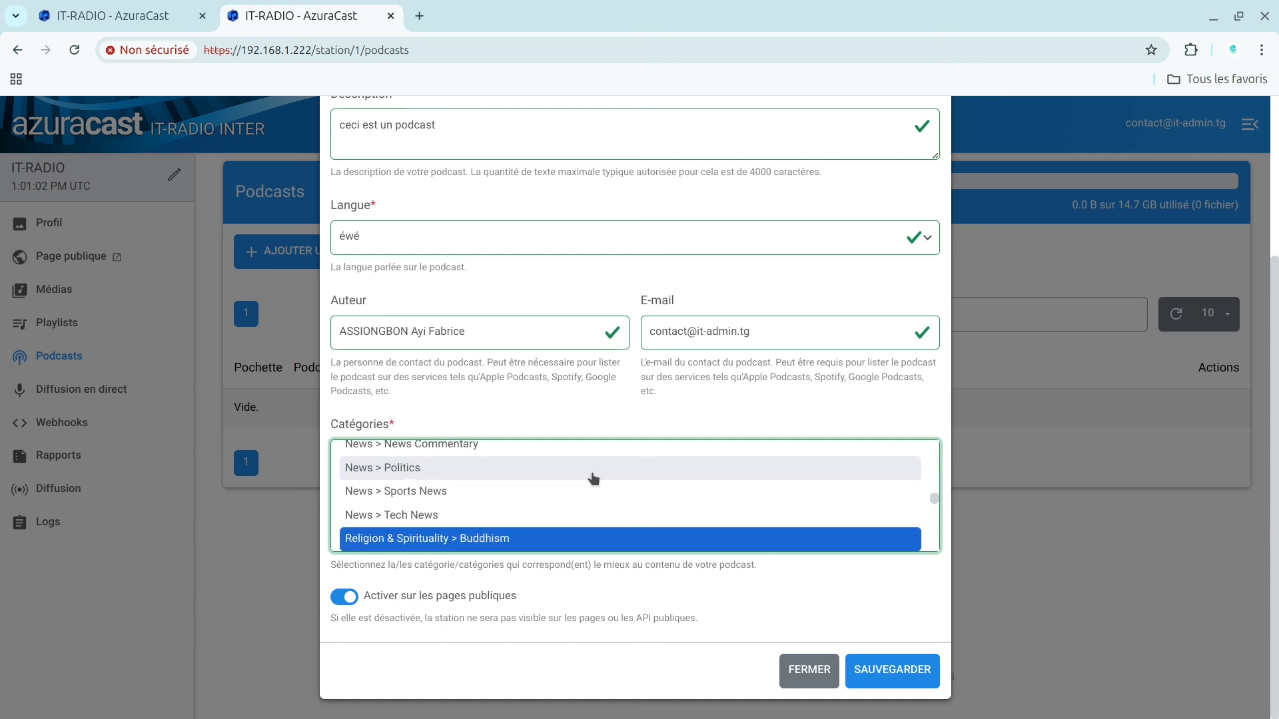
{"action": "key", "text": "Down"}
{"action": "key", "text": "Down"}
{"action": "key", "text": "Down"}
{"action": "key", "text": "Down"}
{"action": "key", "text": "Down"}
{"action": "key", "text": "Down"}
{"action": "key", "text": "Down"}
{"action": "key", "text": "Down"}
{"action": "key", "text": "Down"}
{"action": "key", "text": "Down"}
{"action": "key", "text": "Down"}
{"action": "key", "text": "Down"}
{"action": "key", "text": "Down"}
{"action": "key", "text": "Down"}
{"action": "key", "text": "Down"}
{"action": "key", "text": "Down"}
{"action": "key", "text": "Down"}
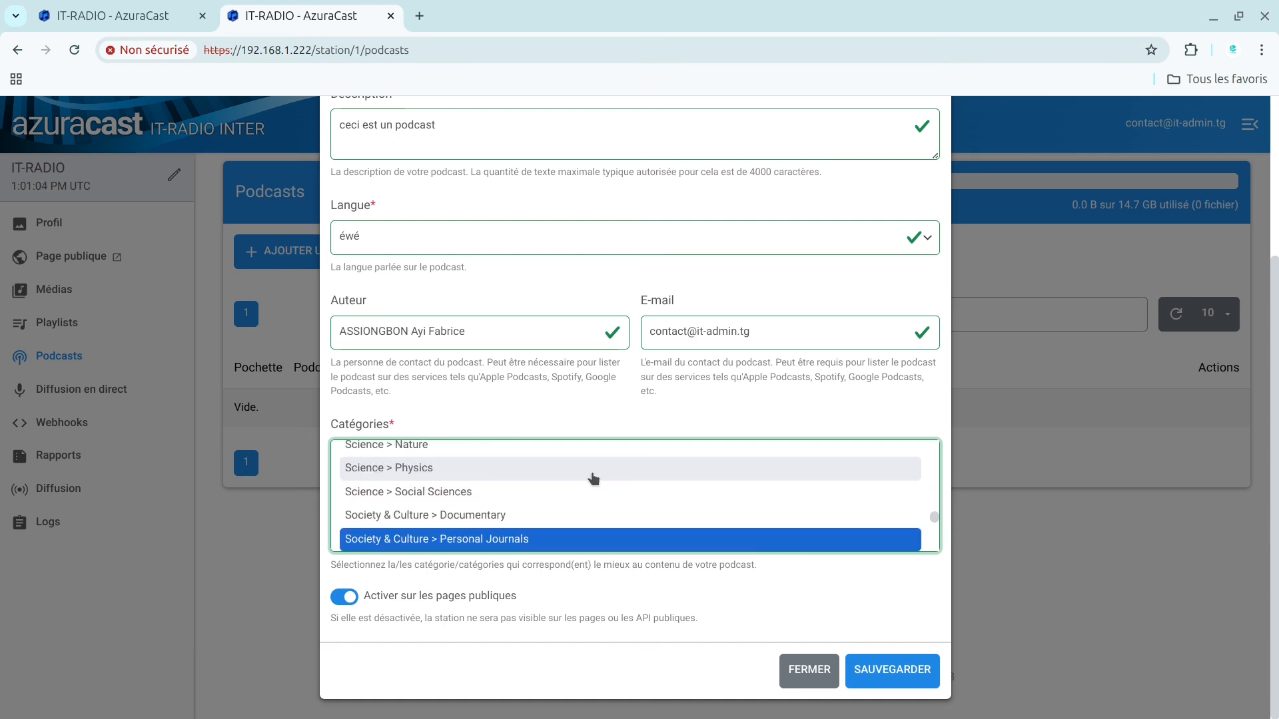
{"action": "key", "text": "Down"}
{"action": "key", "text": "Down"}
{"action": "key", "text": "Down"}
{"action": "key", "text": "Down"}
{"action": "key", "text": "Down"}
{"action": "key", "text": "Down"}
{"action": "key", "text": "End"}
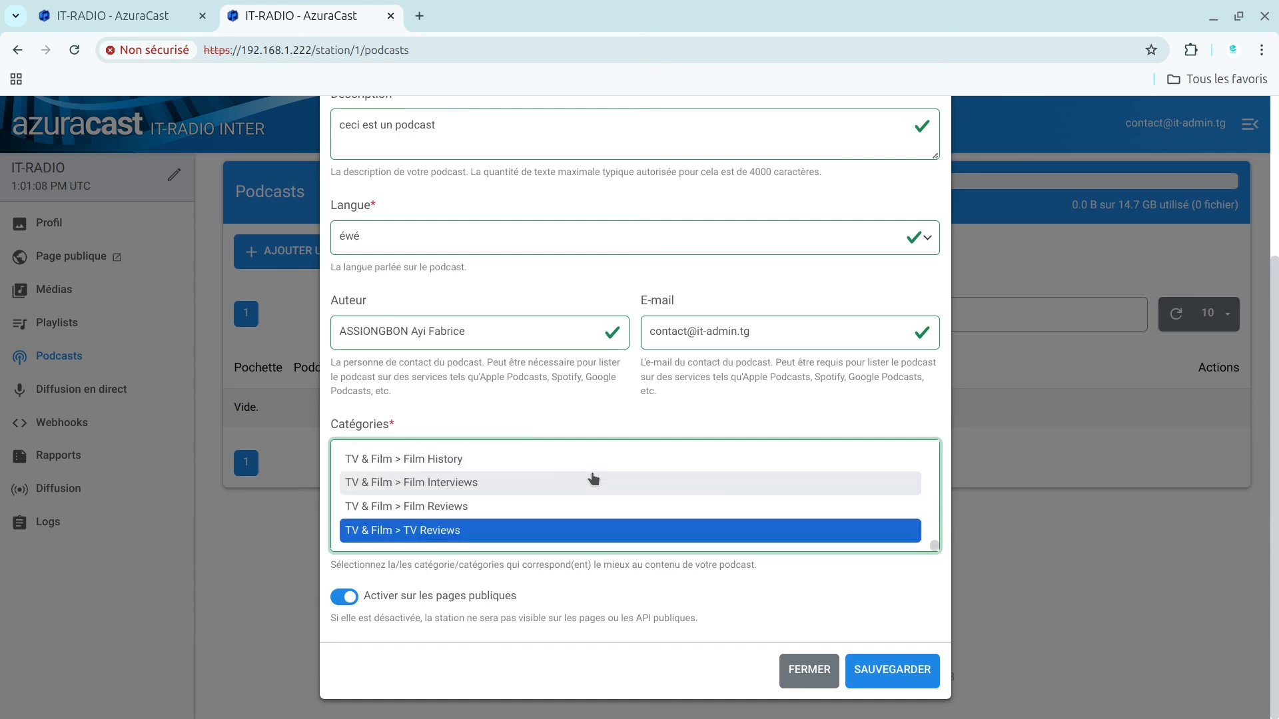
{"action": "key", "text": "Up"}
{"action": "key", "text": "Up"}
{"action": "key", "text": "Up"}
{"action": "key", "text": "Up"}
{"action": "key", "text": "Up"}
{"action": "key", "text": "Up"}
{"action": "key", "text": "Up"}
{"action": "key", "text": "Up"}
{"action": "key", "text": "Up"}
{"action": "key", "text": "Up"}
{"action": "key", "text": "Up"}
{"action": "key", "text": "Up"}
{"action": "key", "text": "Down"}
{"action": "key", "text": "Down"}
{"action": "key", "text": "Down"}
{"action": "key", "text": "Down"}
{"action": "key", "text": "Down"}
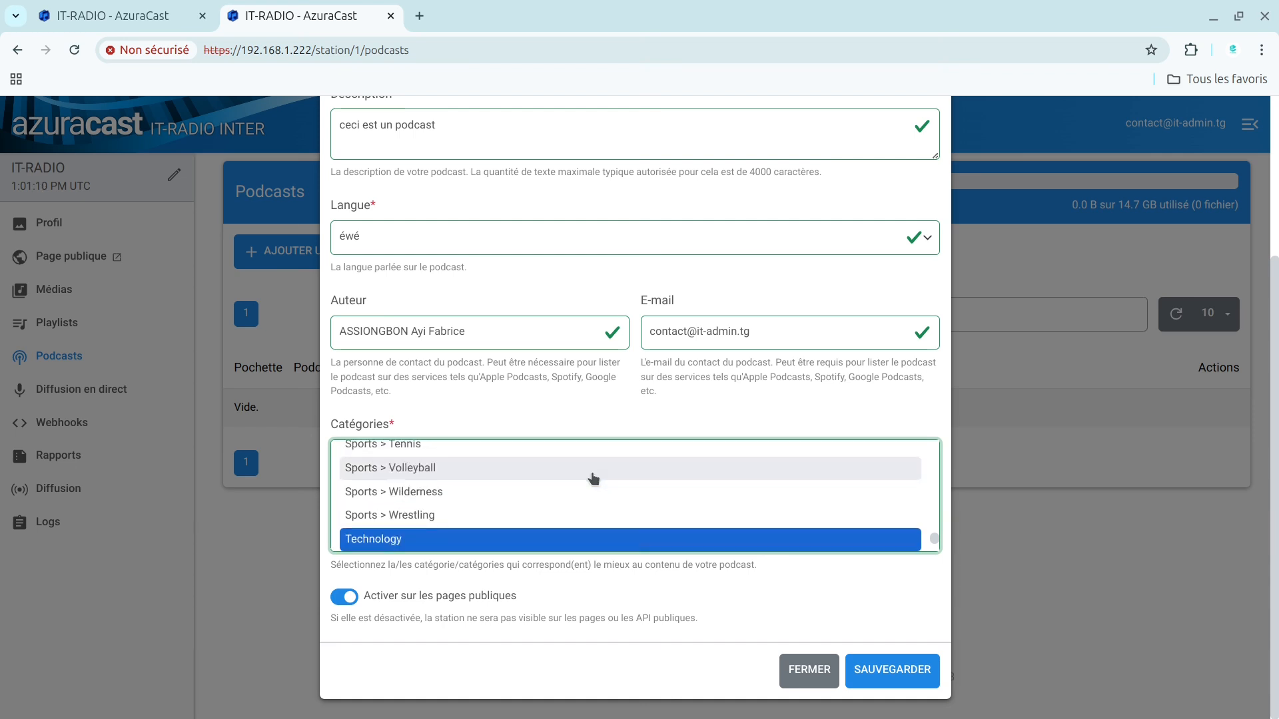
{"action": "scroll", "coordinate": [594, 478], "scroll_direction": "down", "scroll_amount": 1}
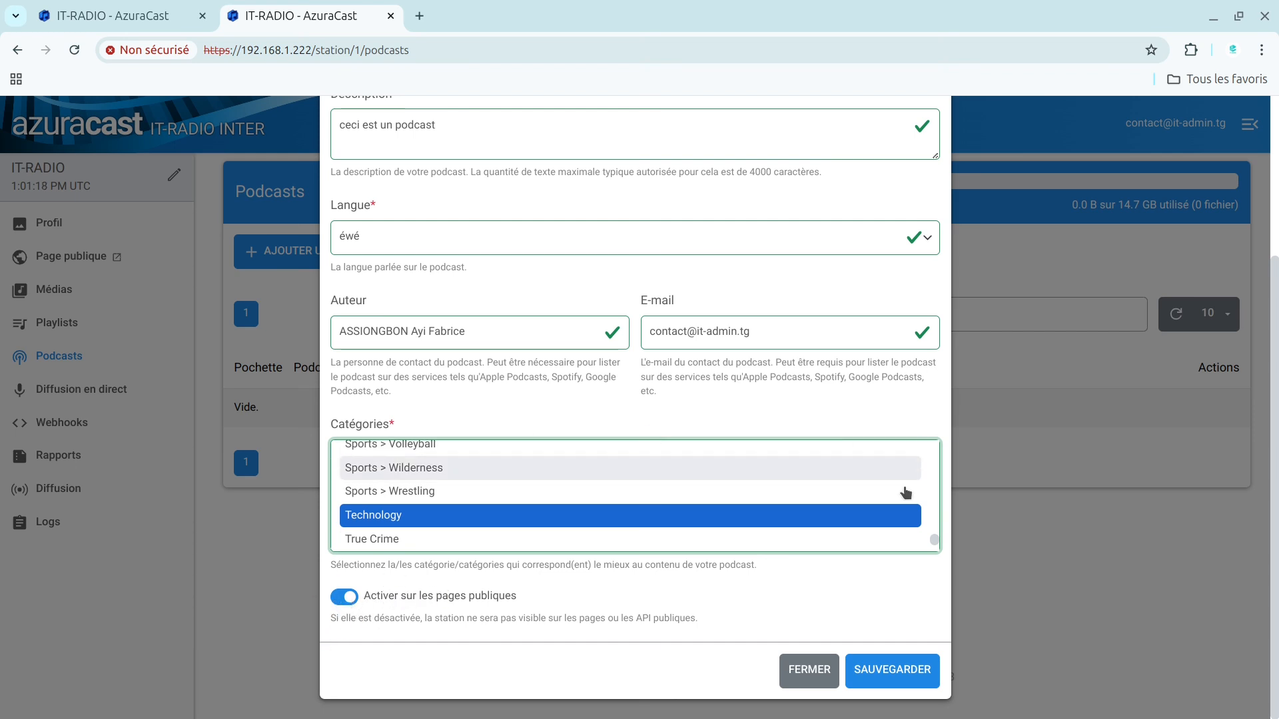
Step: Examine the playlist synchronisation source and its selectable playlists, keeping the podcast source on "Ajouter manuellement des épisodes"
{"action": "scroll", "coordinate": [1277, 567], "scroll_direction": "up", "scroll_amount": 4}
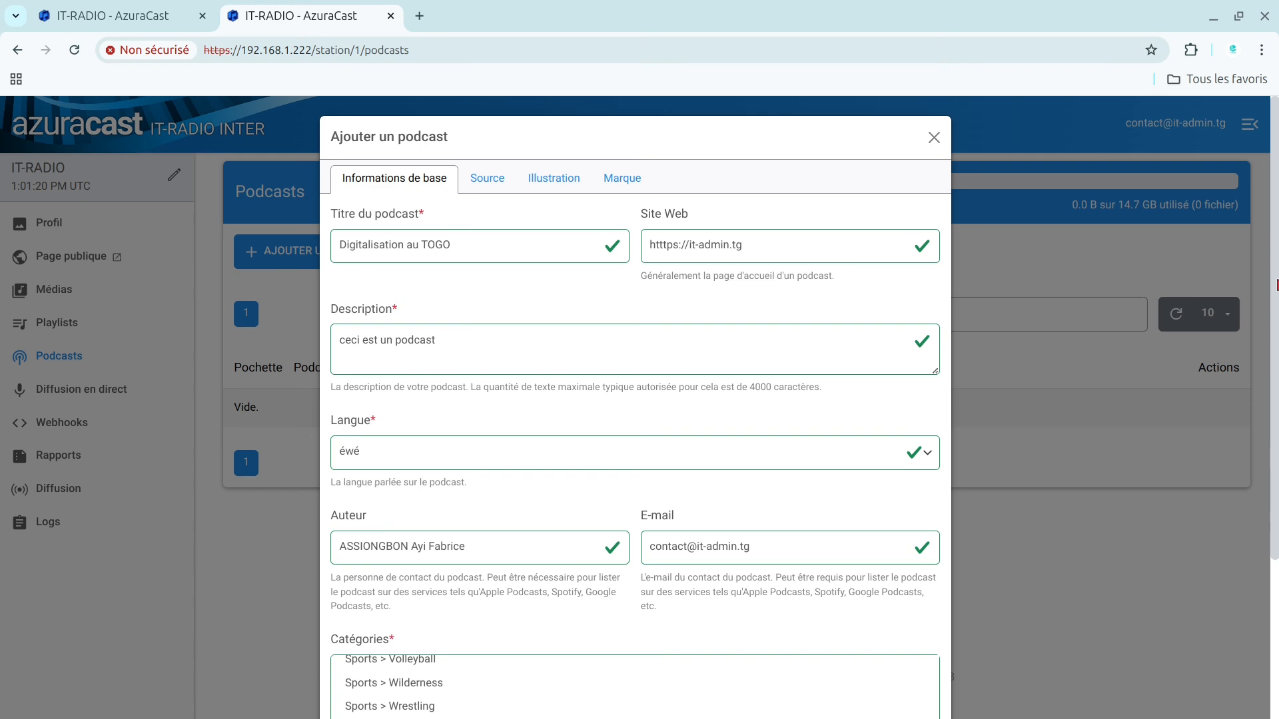
{"action": "left_click", "coordinate": [487, 178]}
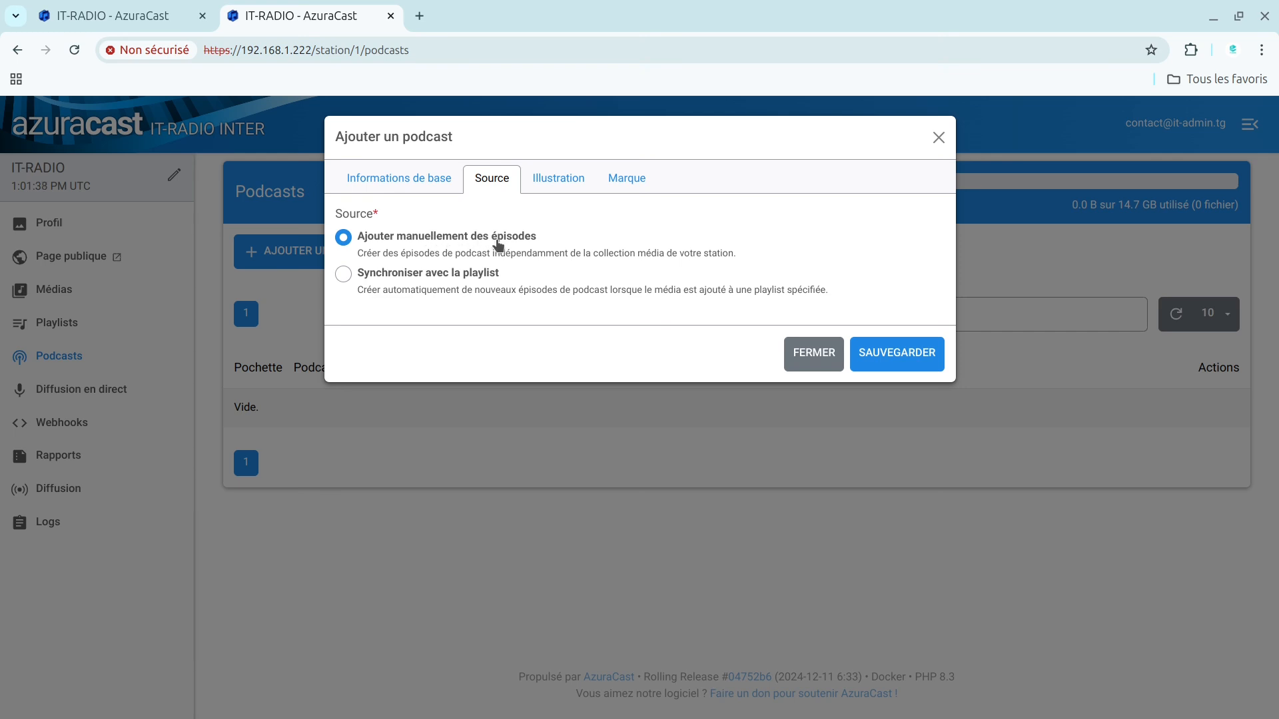
{"action": "left_click", "coordinate": [345, 276]}
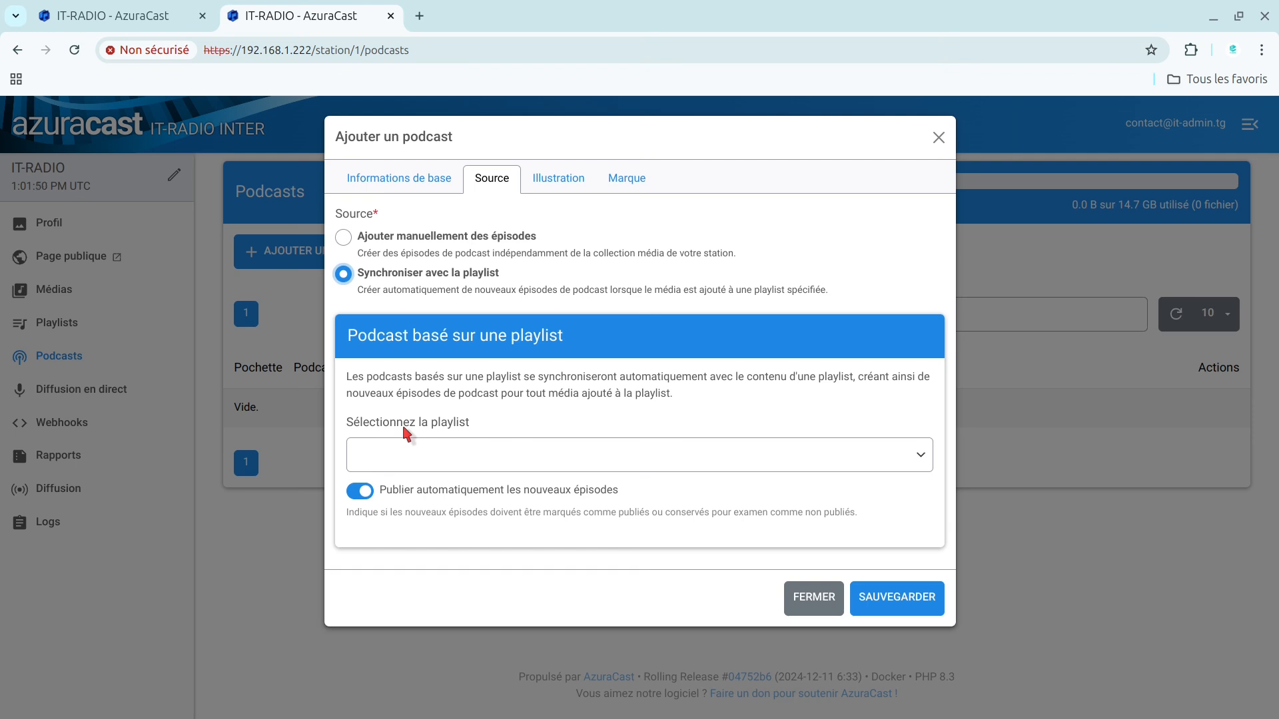
{"action": "left_click", "coordinate": [343, 237]}
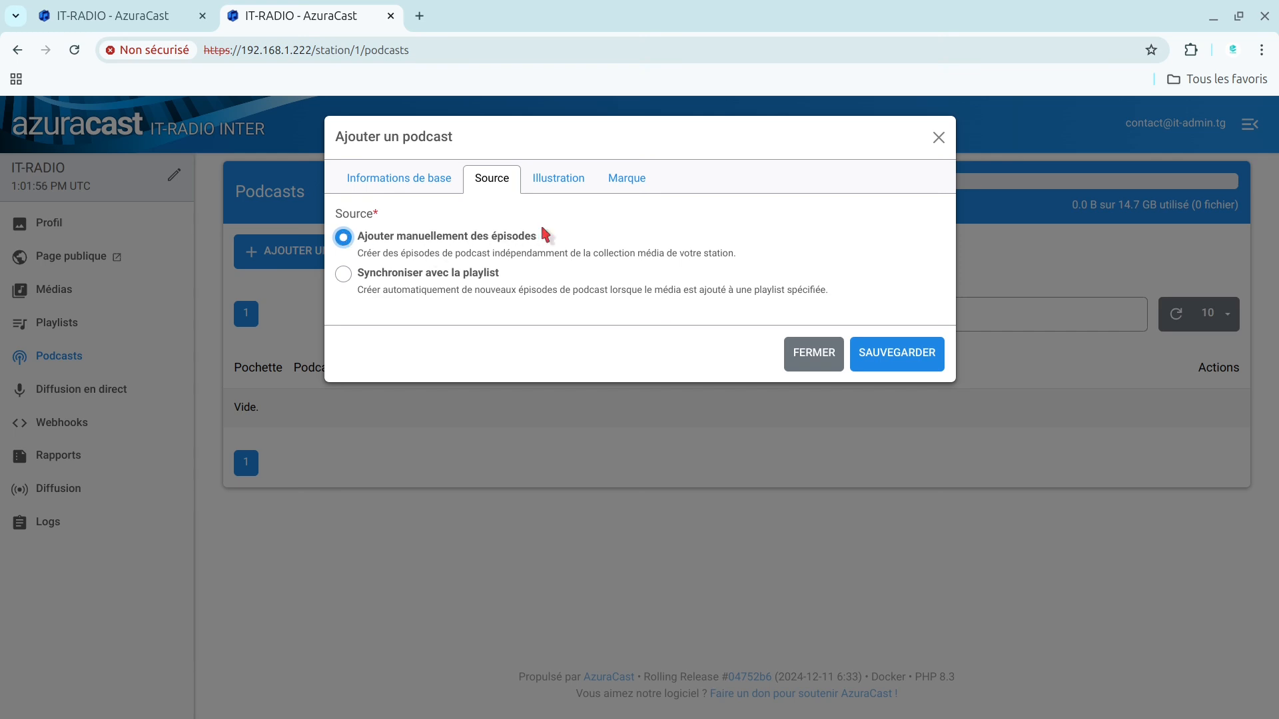
{"action": "left_click", "coordinate": [342, 275]}
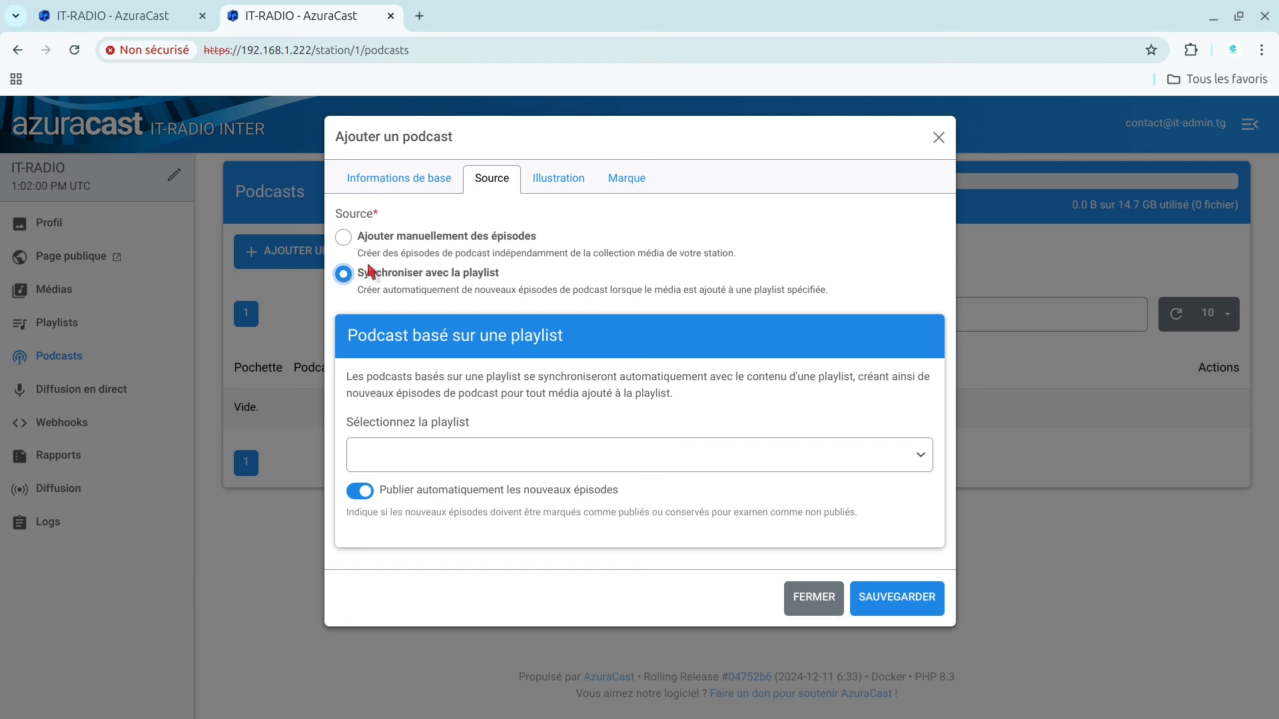
{"action": "left_click", "coordinate": [344, 237]}
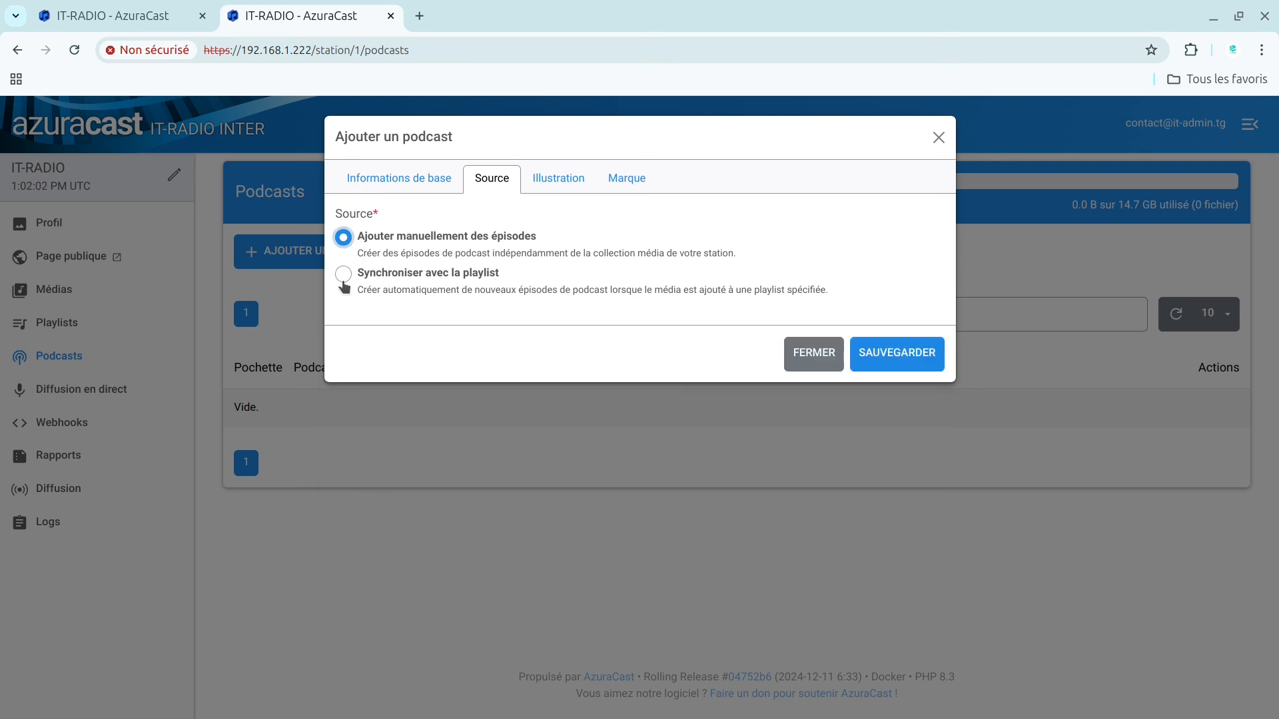
{"action": "left_click", "coordinate": [343, 277]}
{"action": "left_click", "coordinate": [539, 446]}
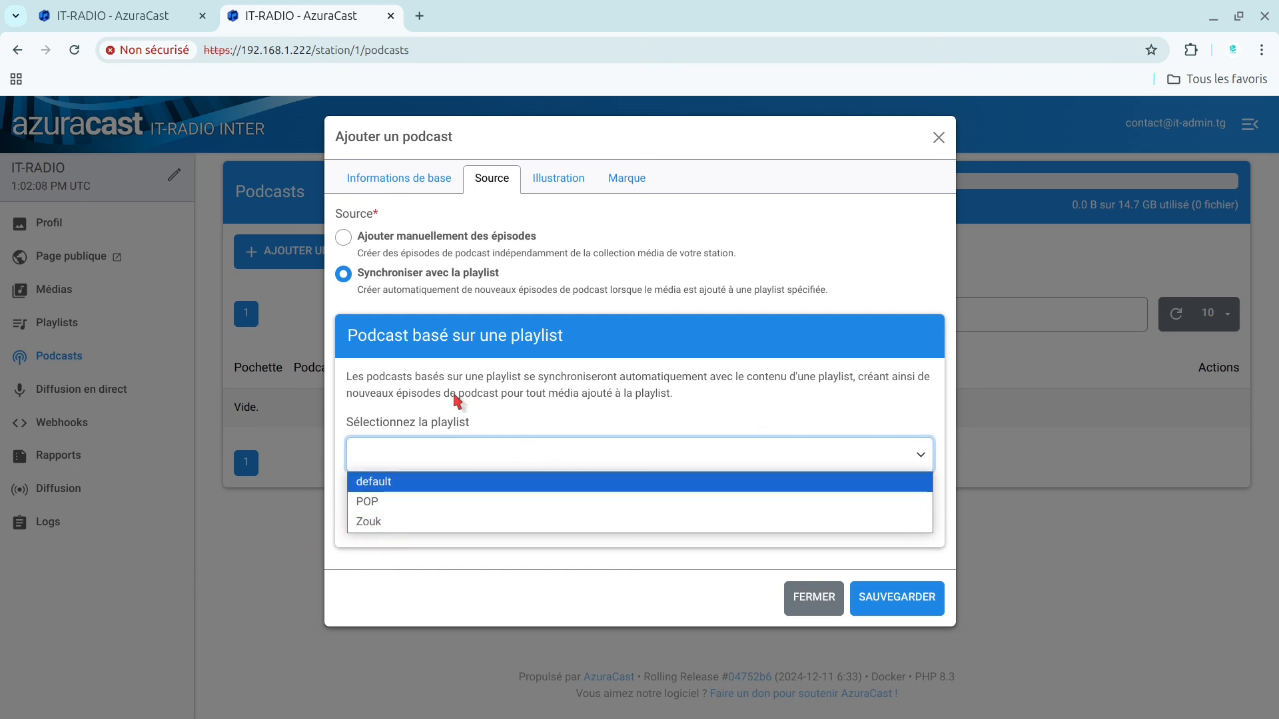
{"action": "left_click", "coordinate": [505, 389]}
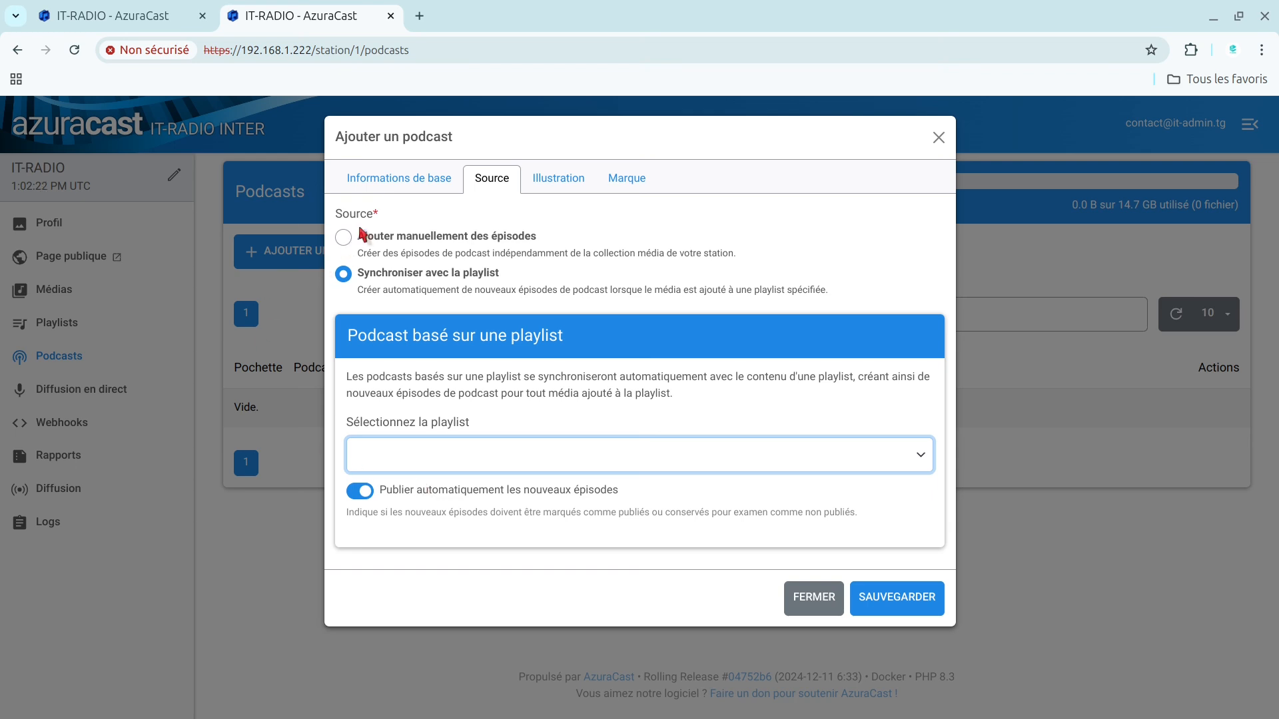
{"action": "left_click", "coordinate": [342, 239]}
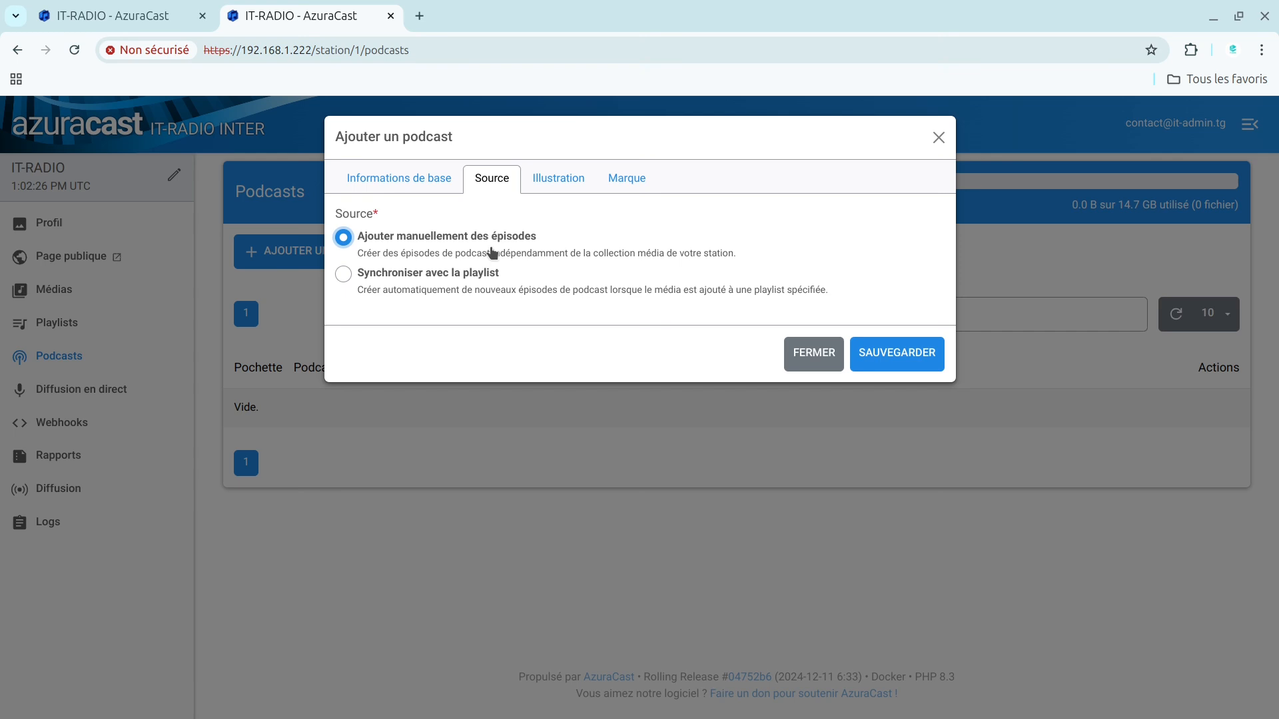
{"action": "left_click", "coordinate": [907, 368]}
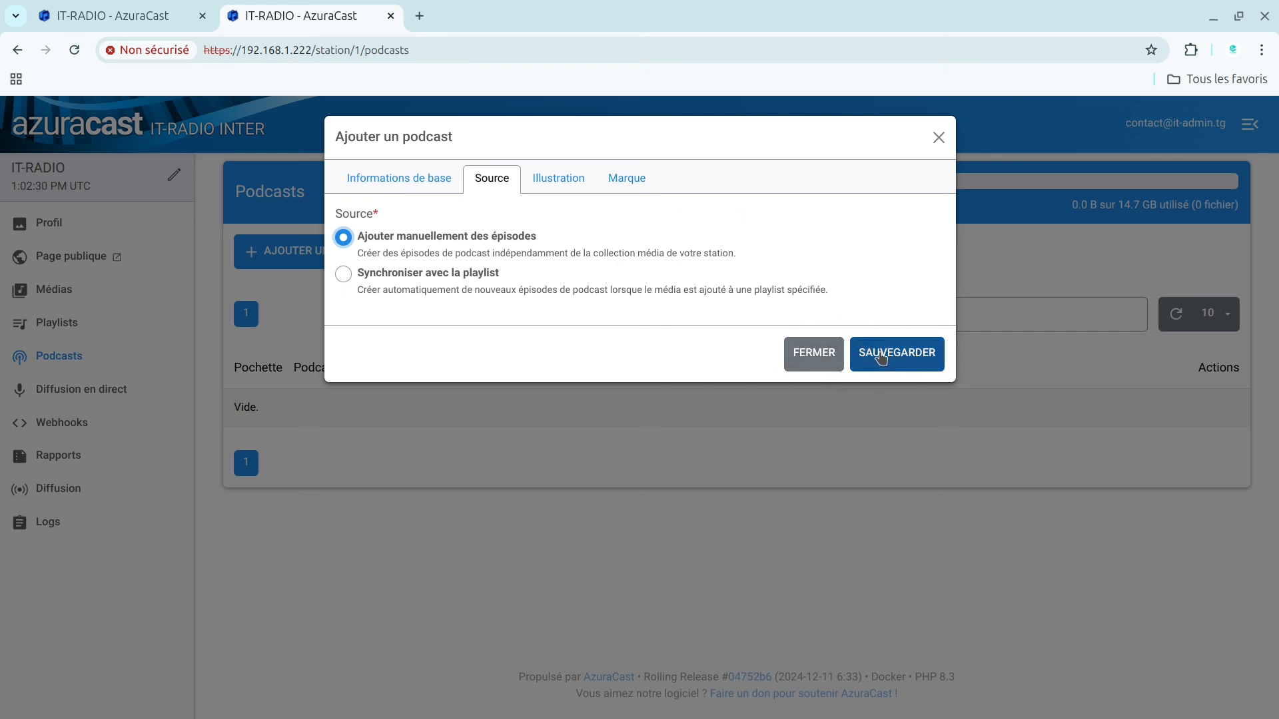
Step: Examine the podcast's artwork settings, including the file chooser and the minimum and maximum image dimensions, without picking a file
{"action": "left_click", "coordinate": [541, 178]}
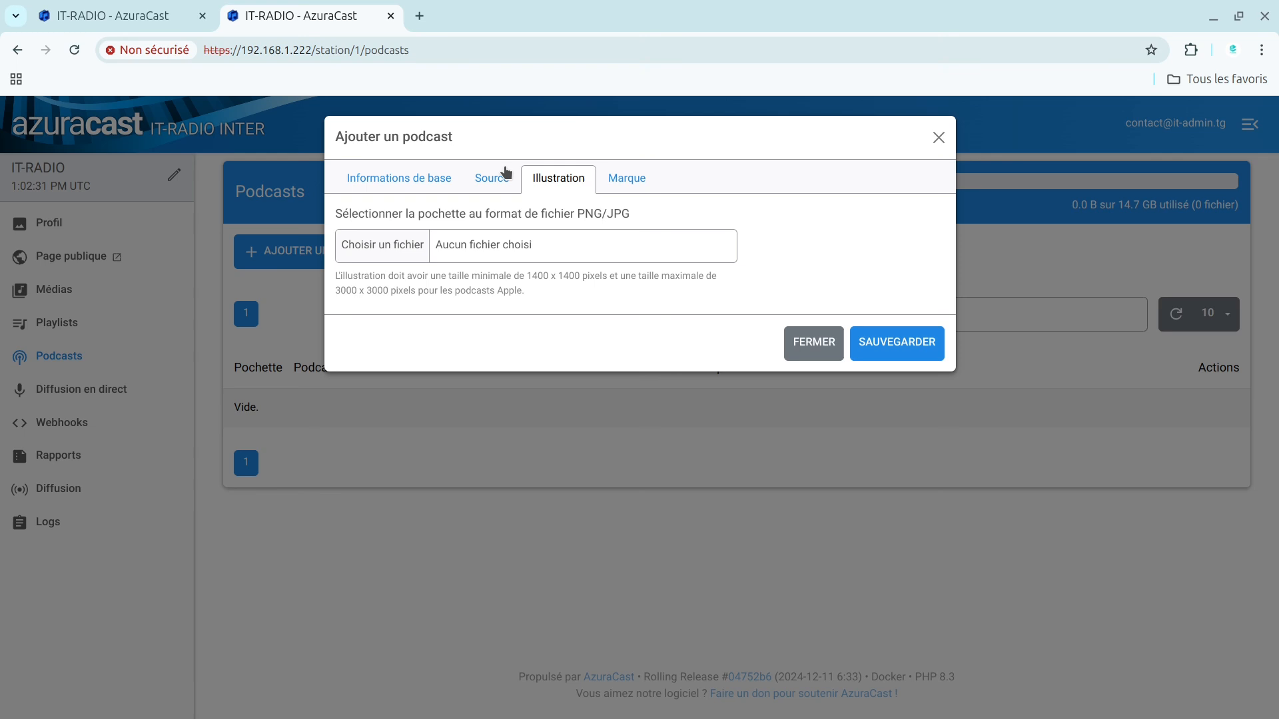
{"action": "left_click", "coordinate": [363, 252]}
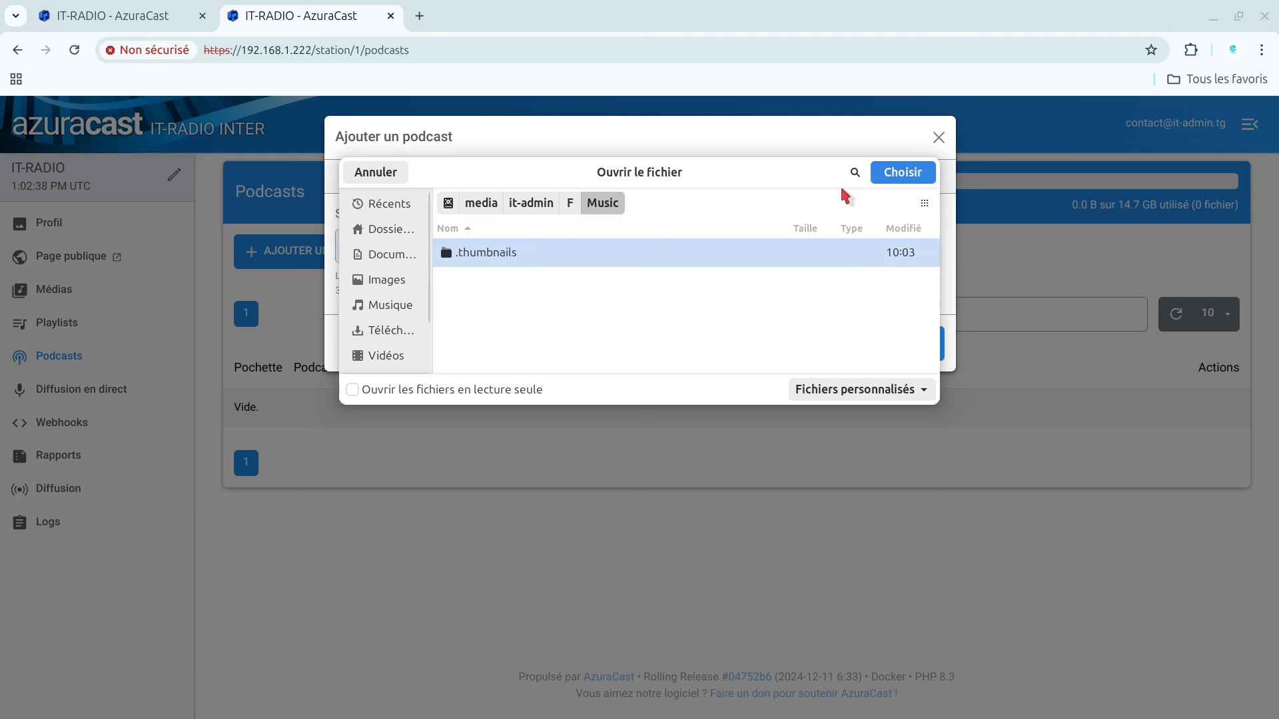
{"action": "left_click", "coordinate": [373, 175]}
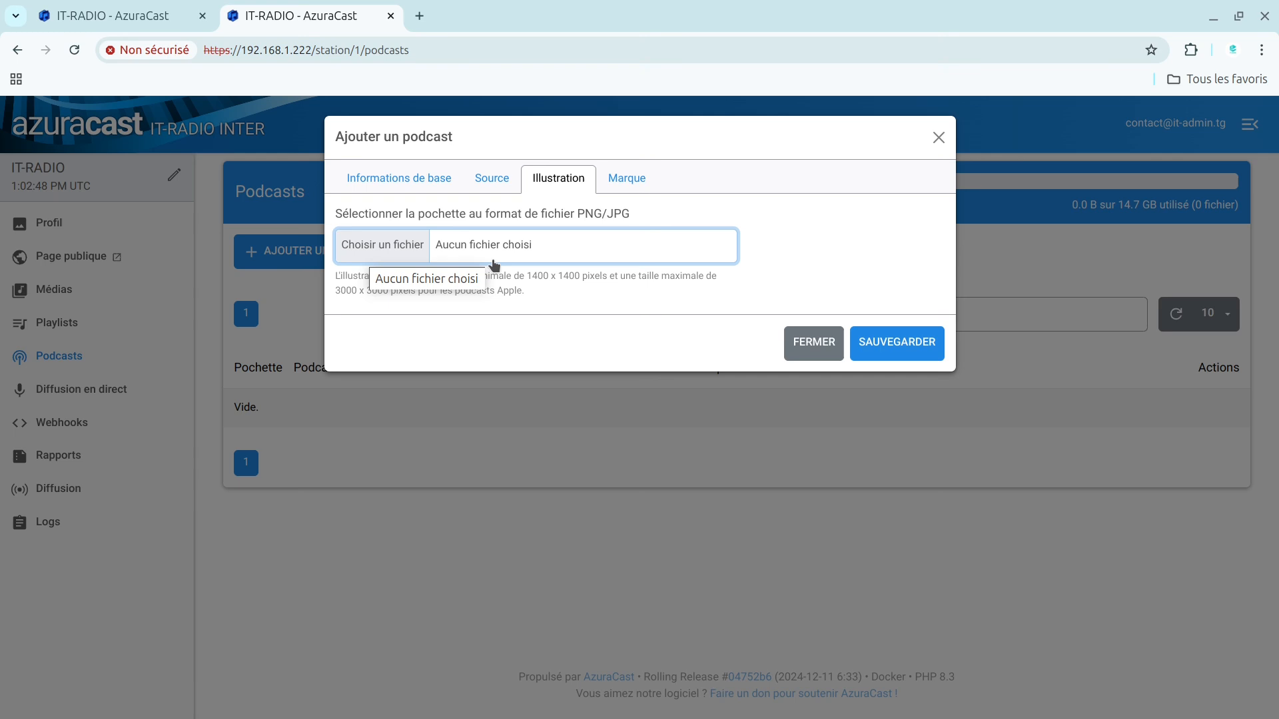
{"action": "left_click_drag", "start_coordinate": [589, 217], "coordinate": [635, 209]}
{"action": "left_click", "coordinate": [640, 210]}
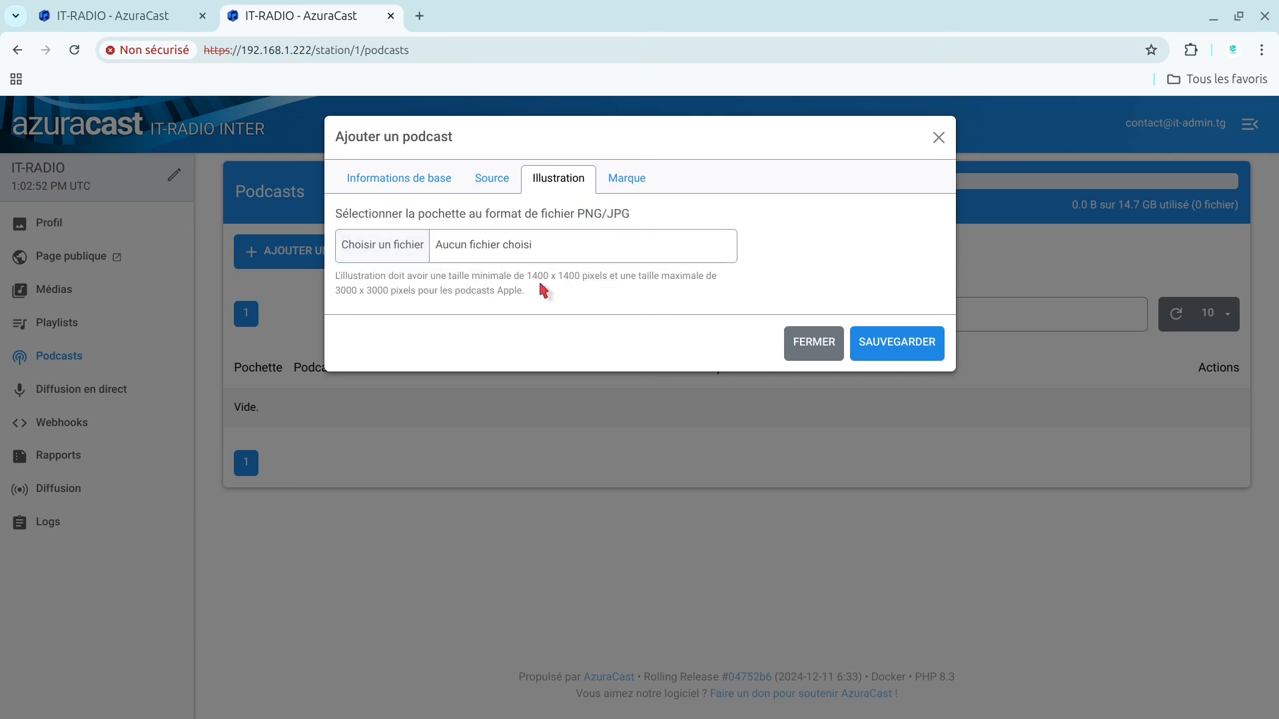
{"action": "mouse_move", "coordinate": [528, 278]}
{"action": "left_mouse_down"}
{"action": "mouse_move", "coordinate": [619, 280]}
{"action": "mouse_move", "coordinate": [546, 278]}
{"action": "left_mouse_up"}
{"action": "left_click_drag", "start_coordinate": [607, 281], "coordinate": [515, 281]}
{"action": "left_click", "coordinate": [571, 299]}
Step: Check the podcast's custom HTML for public pages, leave it empty, and save the podcast
{"action": "left_click", "coordinate": [626, 179]}
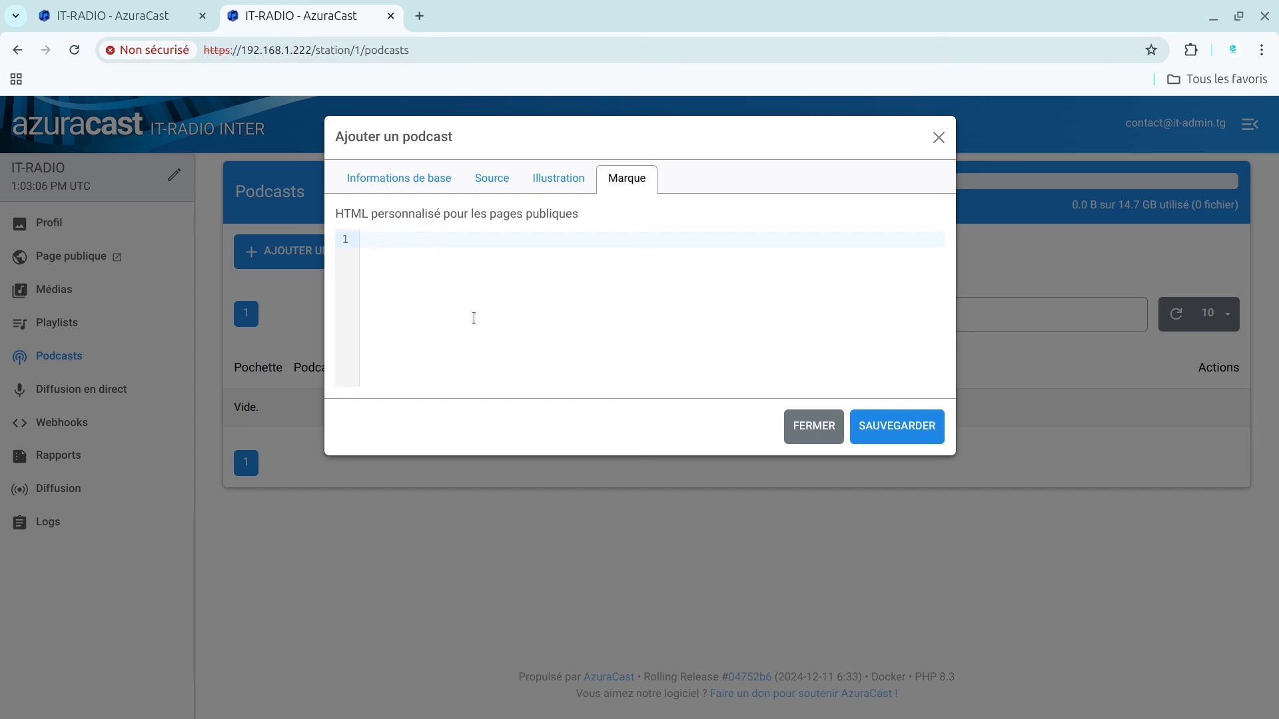
{"action": "left_click", "coordinate": [912, 433]}
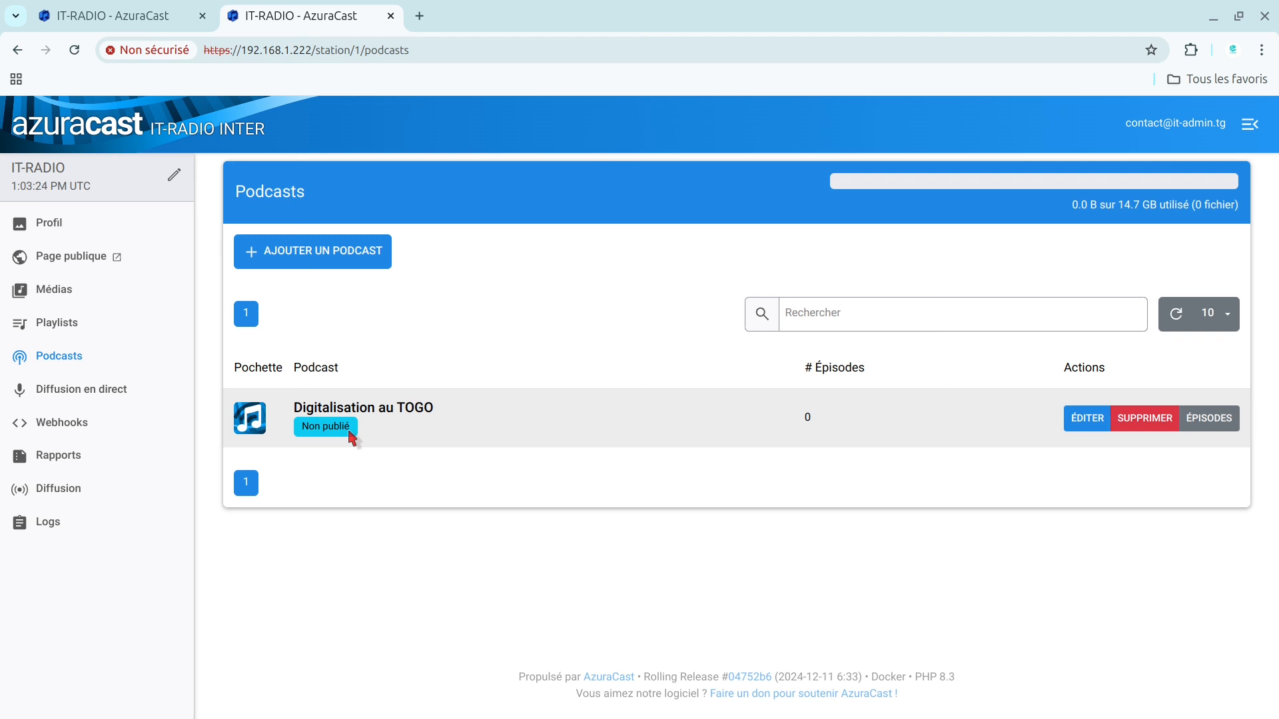
Step: Add an episode to the "Digitalisation au TOGO" podcast, titled "Digitalisation au des services publics", with the website "htttps://it-admin.tg"
{"action": "left_click", "coordinate": [1211, 424]}
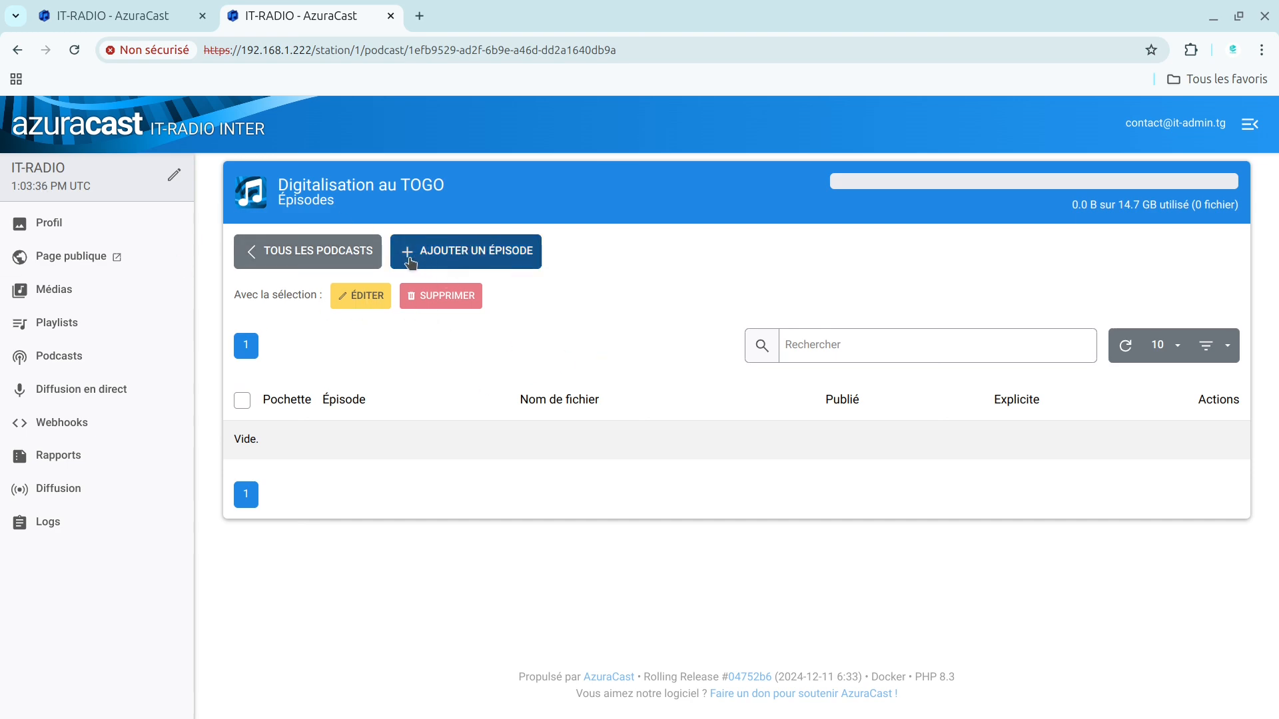
{"action": "left_click", "coordinate": [433, 260]}
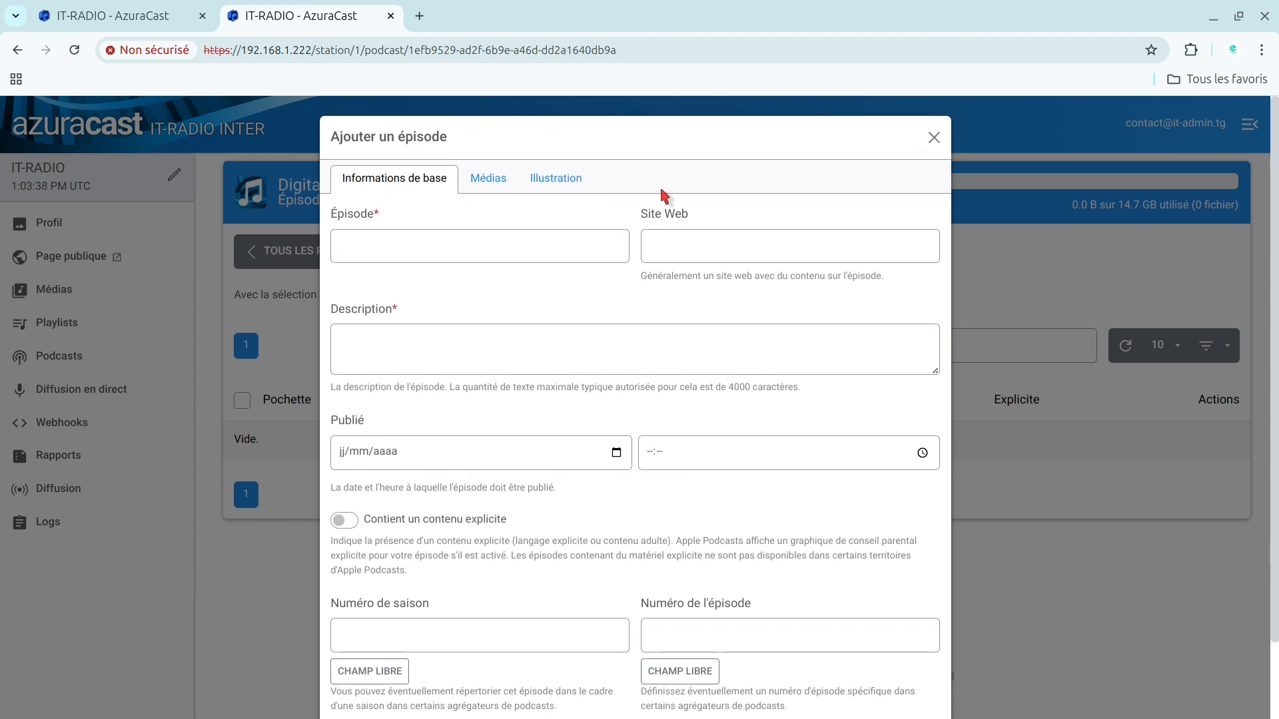
{"action": "left_click", "coordinate": [423, 256]}
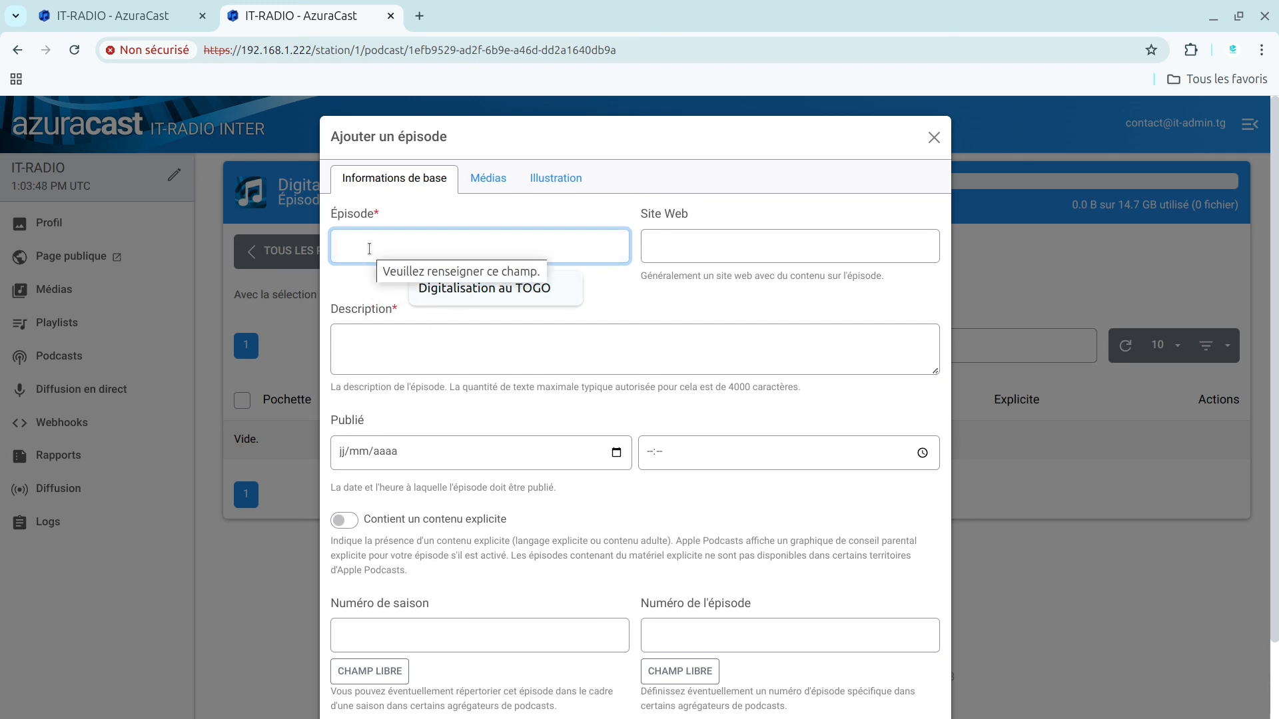
{"action": "type", "text": "D"}
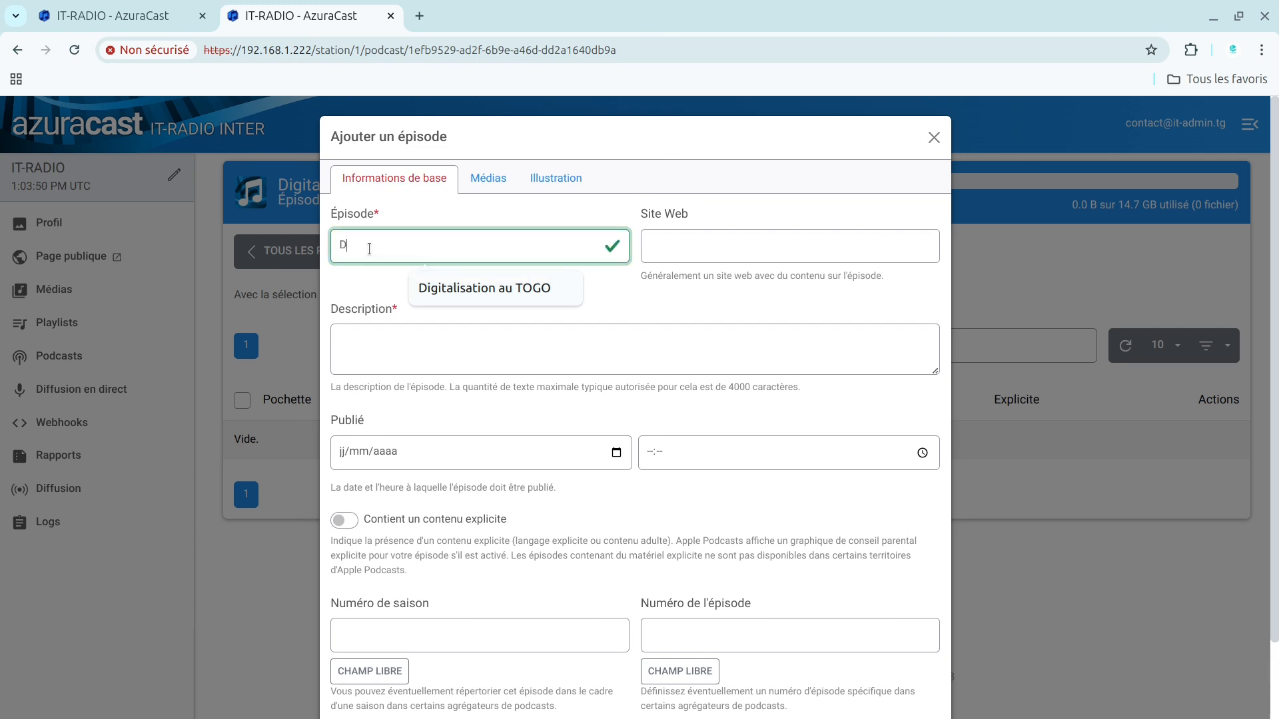
{"action": "left_click", "coordinate": [503, 288]}
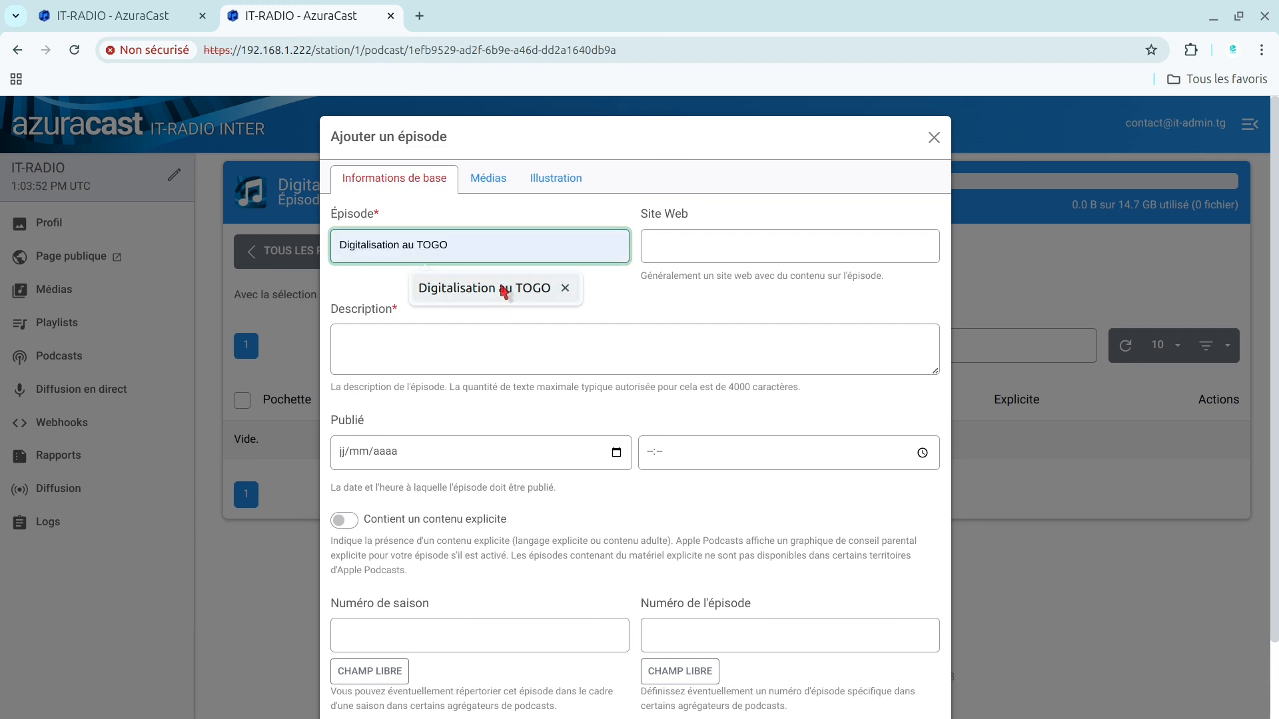
{"action": "key", "text": "BackSpace"}
{"action": "key", "text": "BackSpace"}
{"action": "key", "text": "BackSpace"}
{"action": "key", "text": "BackSpace"}
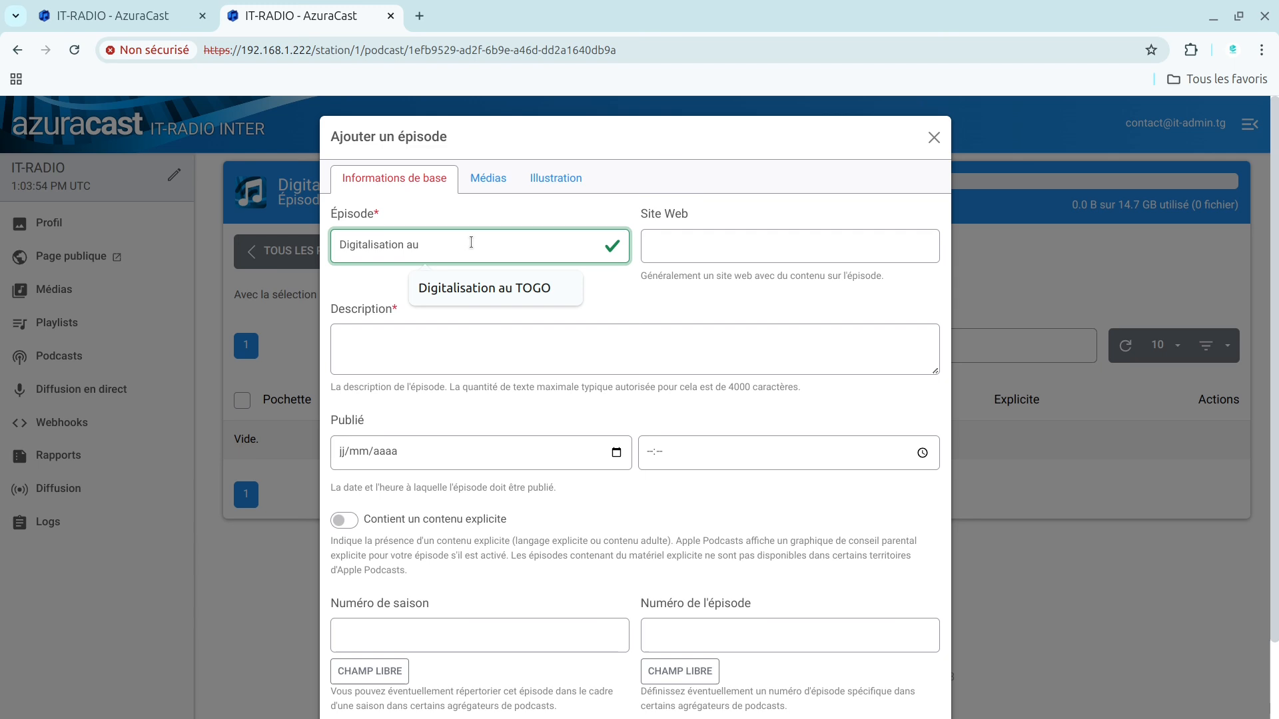
{"action": "type", "text": "des se"}
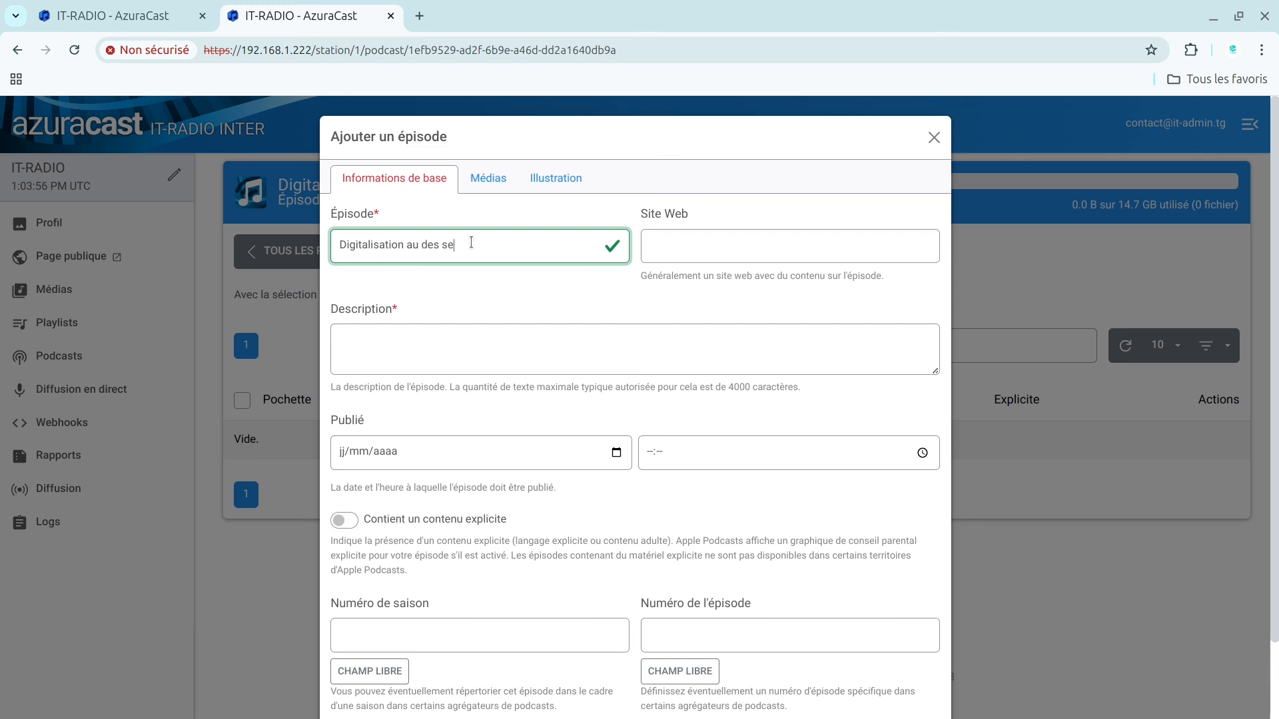
{"action": "type", "text": "rvices publics"}
{"action": "left_click", "coordinate": [714, 259]}
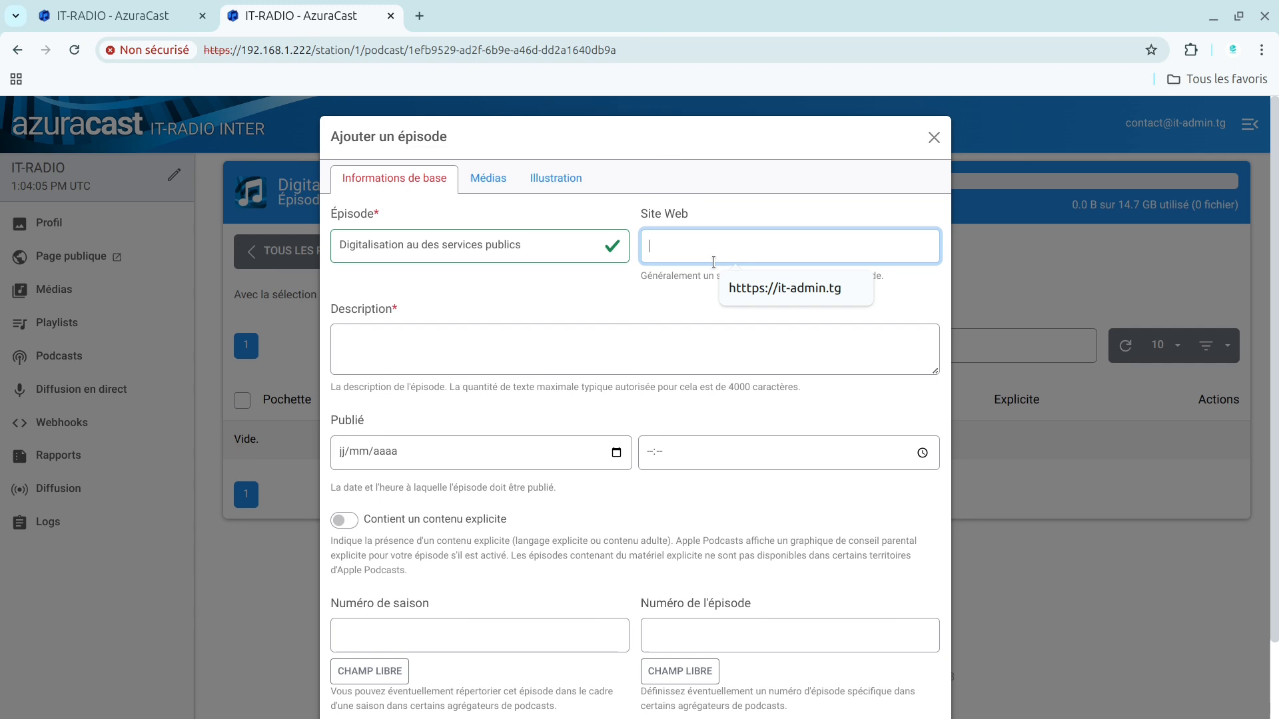
{"action": "left_click", "coordinate": [784, 288]}
Step: Describe the episode as "ceci est un podcast sur la digitalisation des services publics au togo"
{"action": "left_click", "coordinate": [488, 352]}
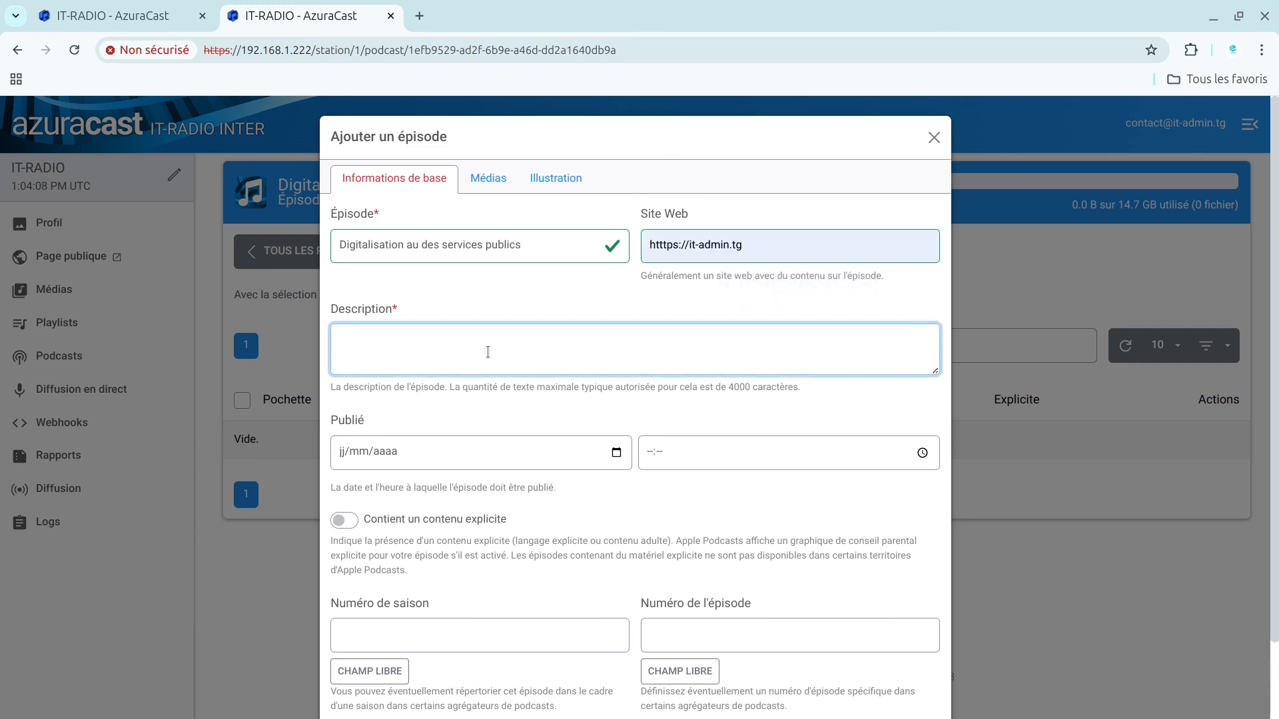
{"action": "type", "text": "ceci est un podcast sur la di"}
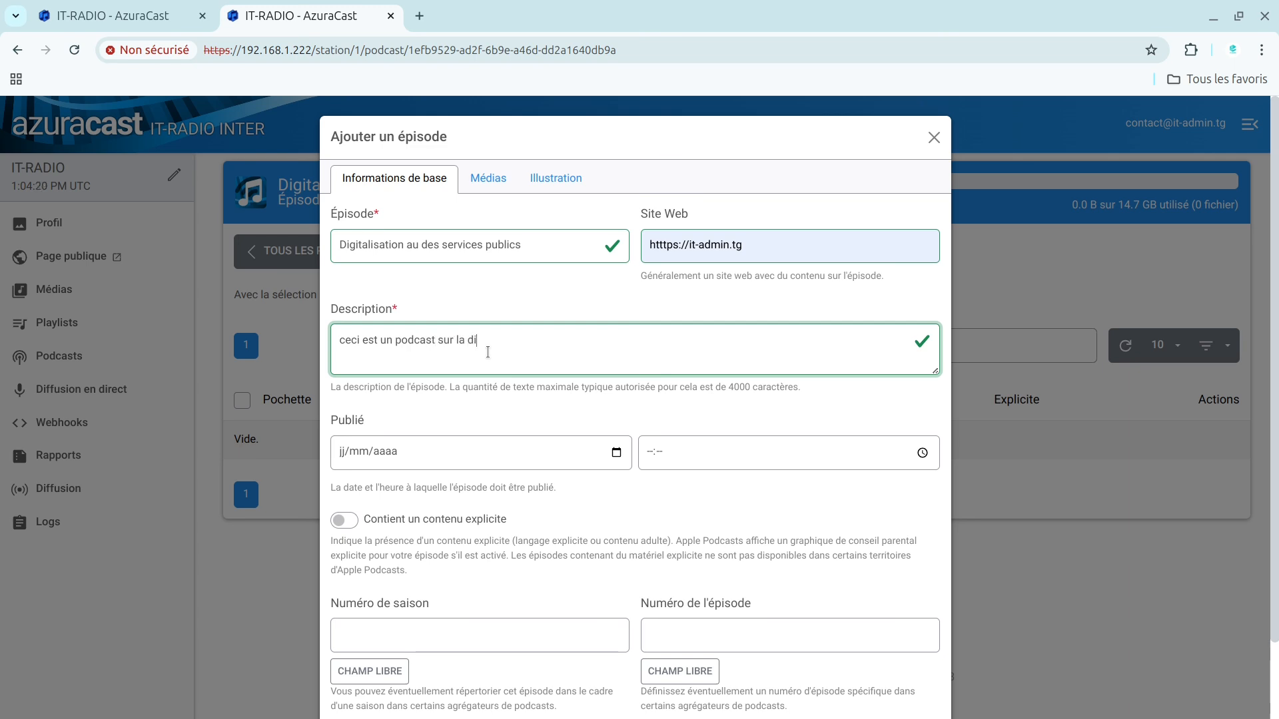
{"action": "type", "text": "talisation"}
{"action": "scroll", "coordinate": [488, 352], "scroll_direction": "down", "scroll_amount": 2}
{"action": "right_click", "coordinate": [503, 248]}
{"action": "left_click", "coordinate": [570, 279]}
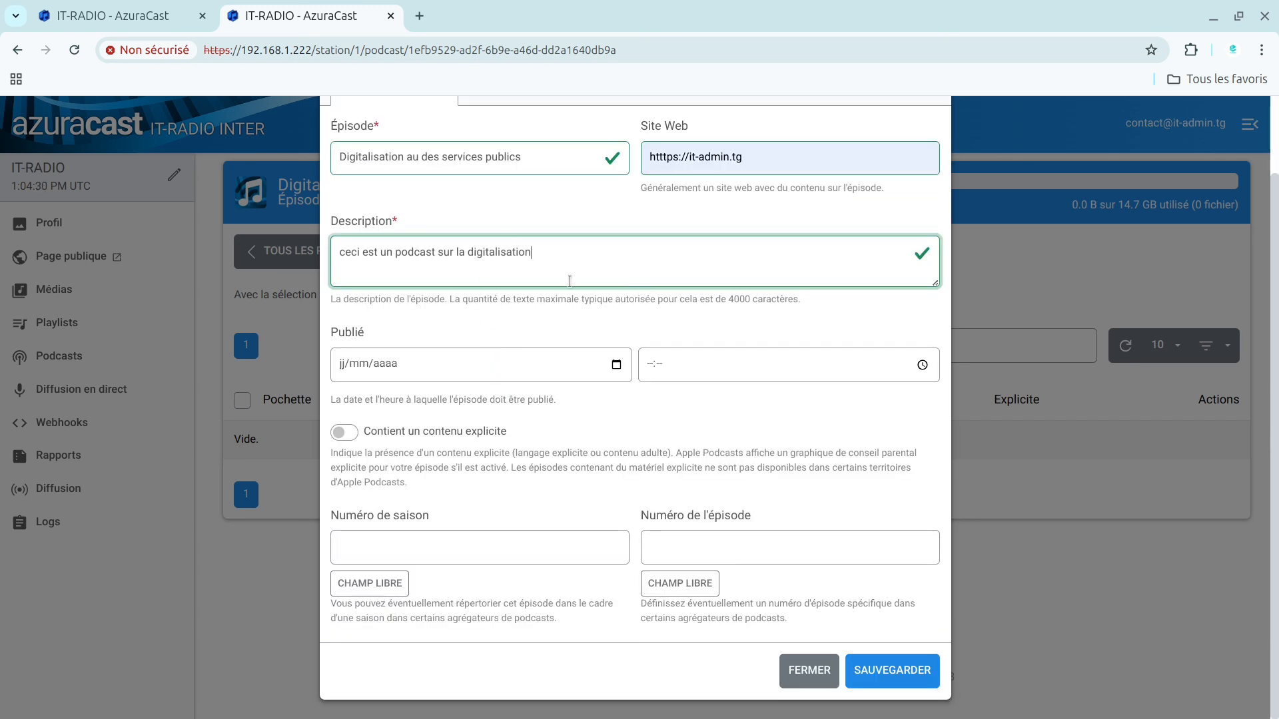
{"action": "type", "text": "des ser"}
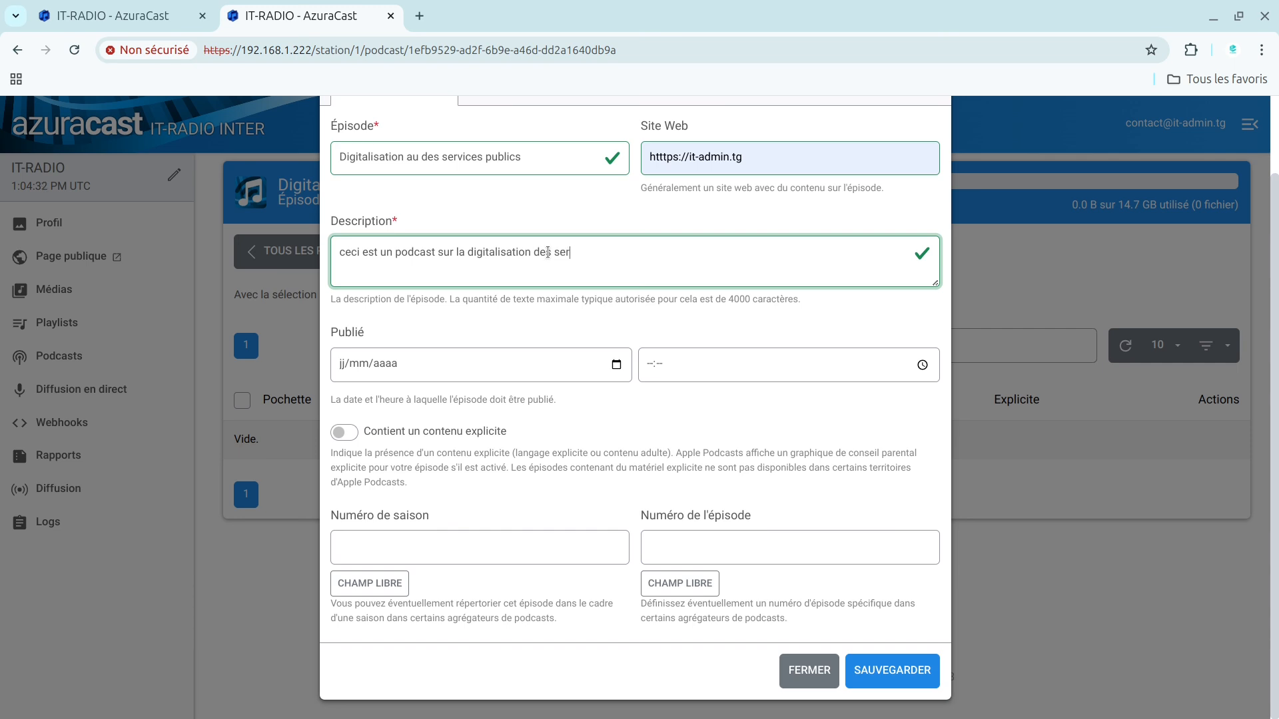
{"action": "type", "text": "vices publics au tof=go"}
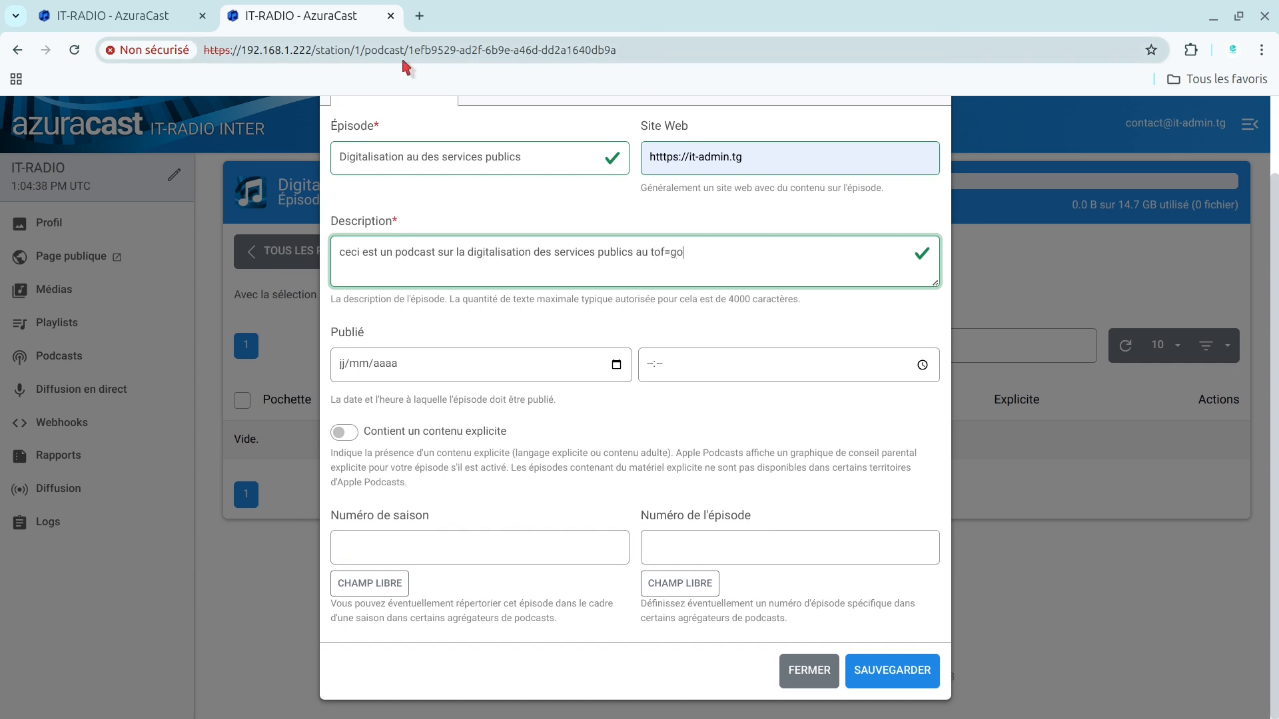
{"action": "key", "text": "BackSpace"}
{"action": "key", "text": "BackSpace"}
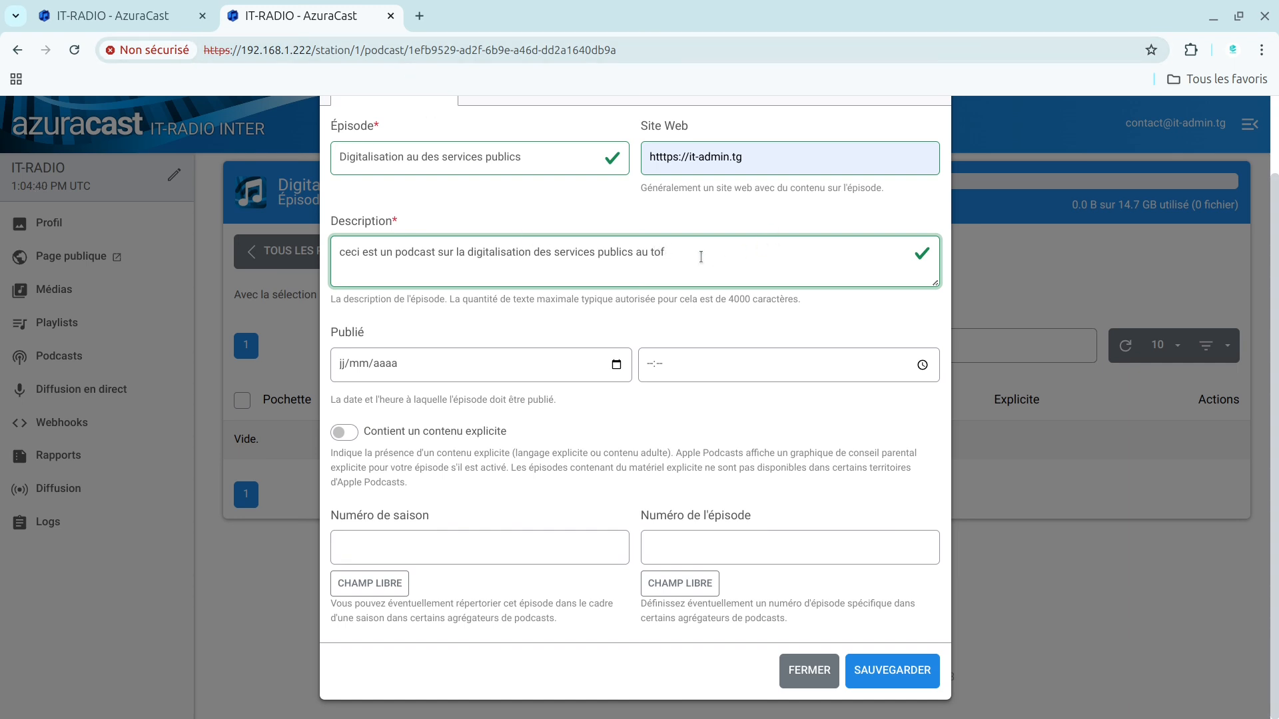
{"action": "type", "text": "go"}
Step: Examine the episode's publication date and time fields, including the calendar, leaving both empty
{"action": "left_click", "coordinate": [375, 373]}
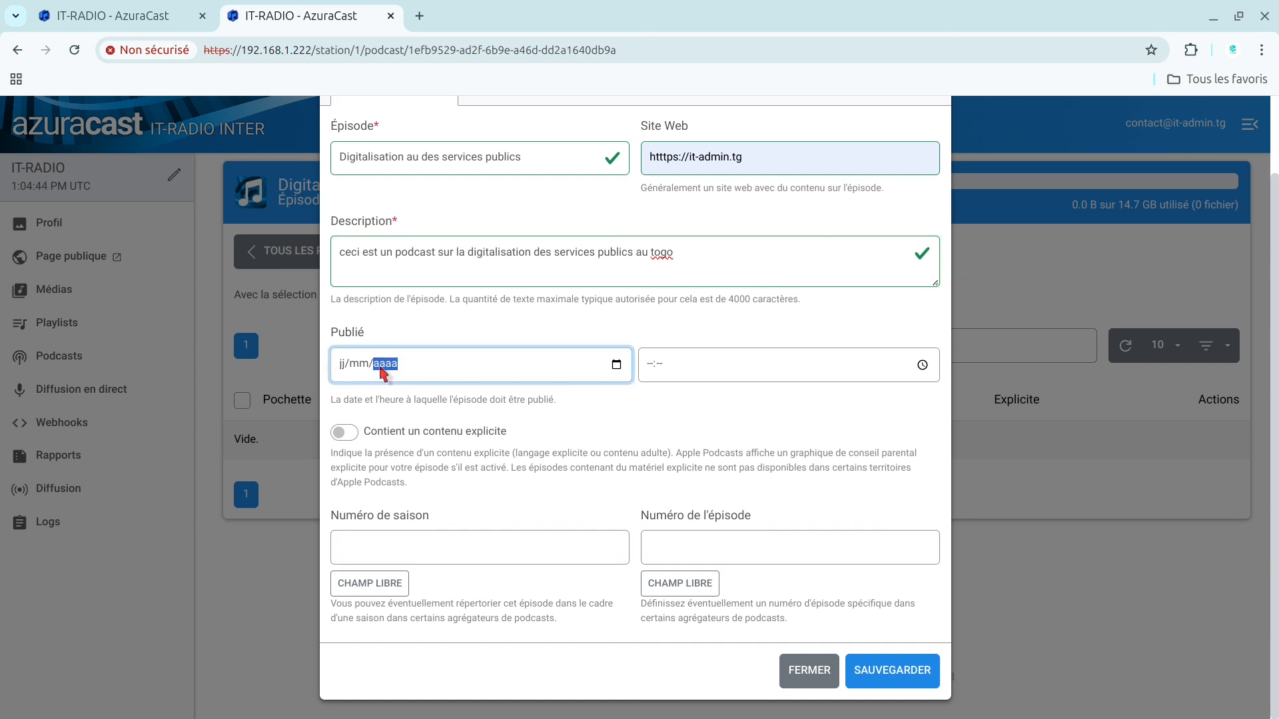
{"action": "left_click", "coordinate": [616, 365]}
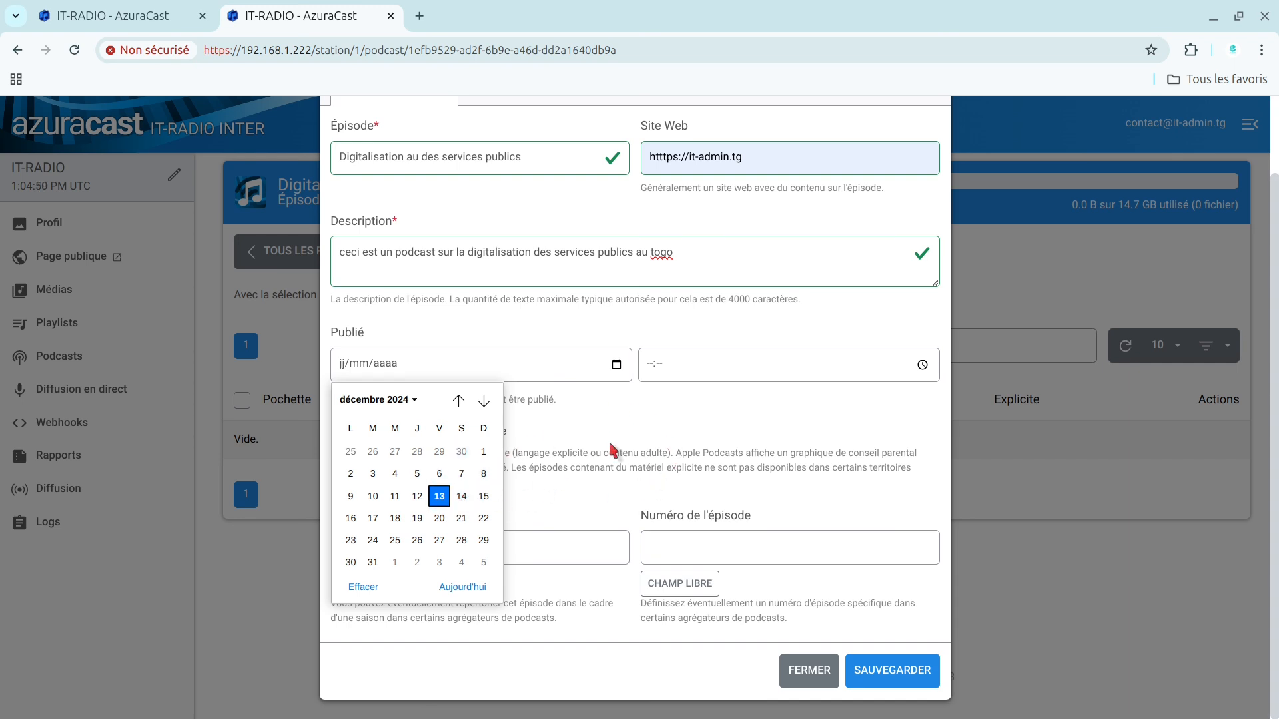
{"action": "left_click", "coordinate": [629, 431]}
{"action": "left_click", "coordinate": [684, 369]}
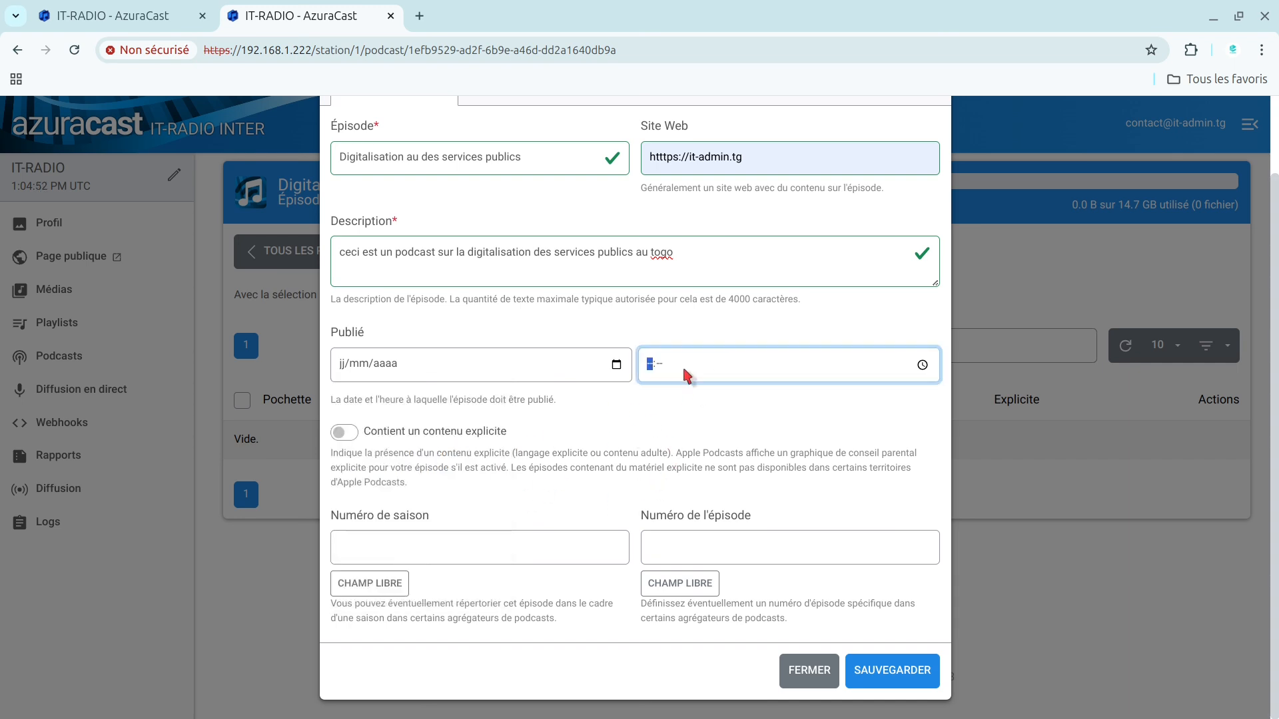
{"action": "left_click", "coordinate": [494, 353]}
{"action": "left_click", "coordinate": [688, 371]}
Step: Turn the episode's explicit-content setting on and back off, and clear the season number
{"action": "left_click", "coordinate": [349, 434]}
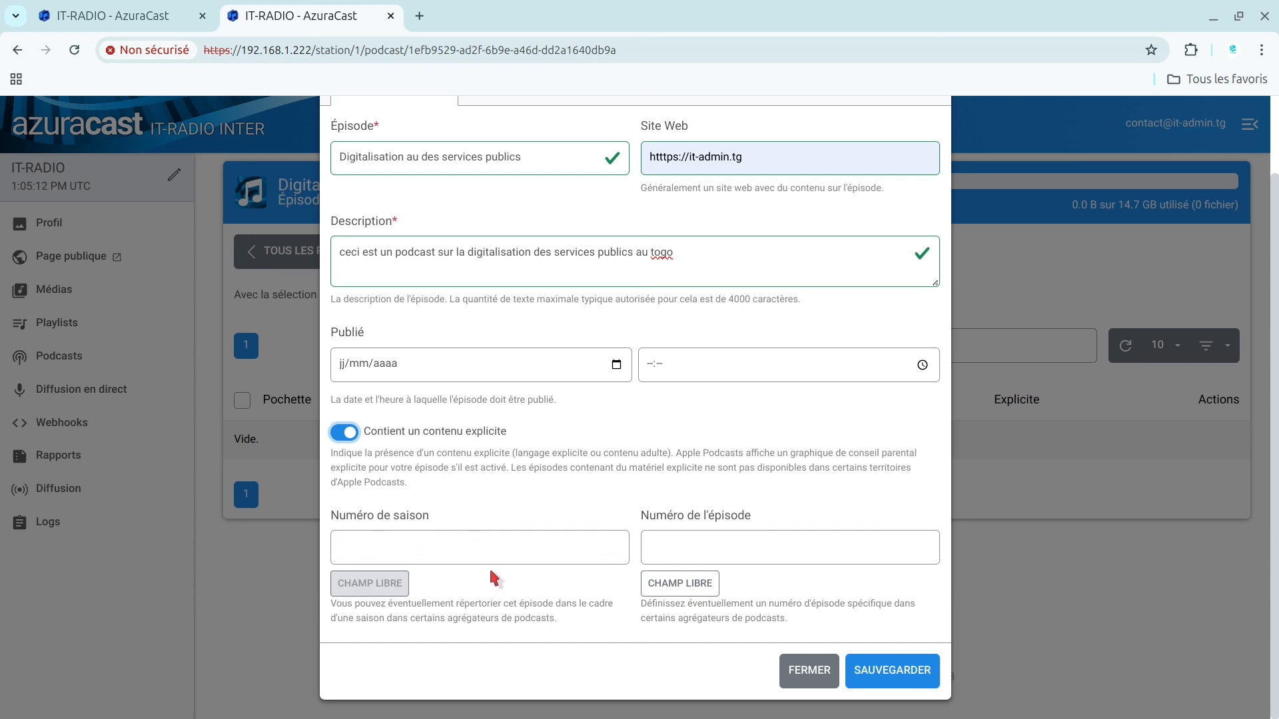
{"action": "left_click", "coordinate": [370, 583]}
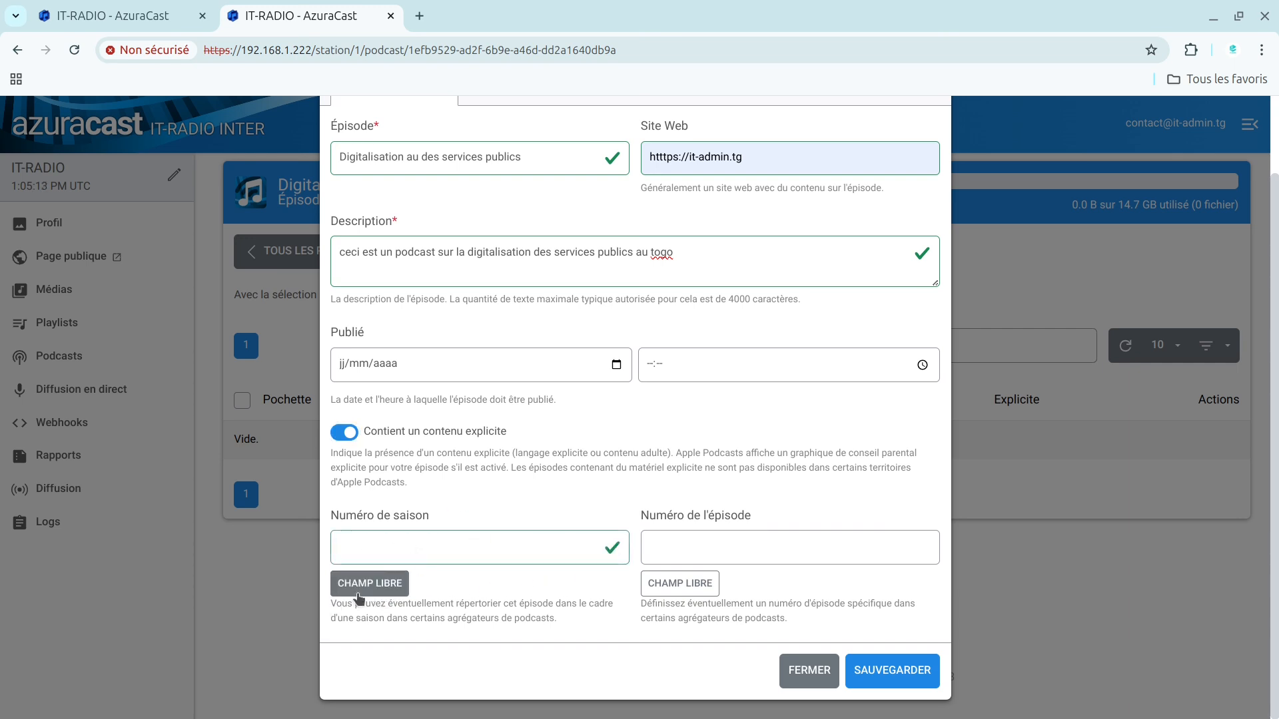
{"action": "left_click", "coordinate": [716, 545]}
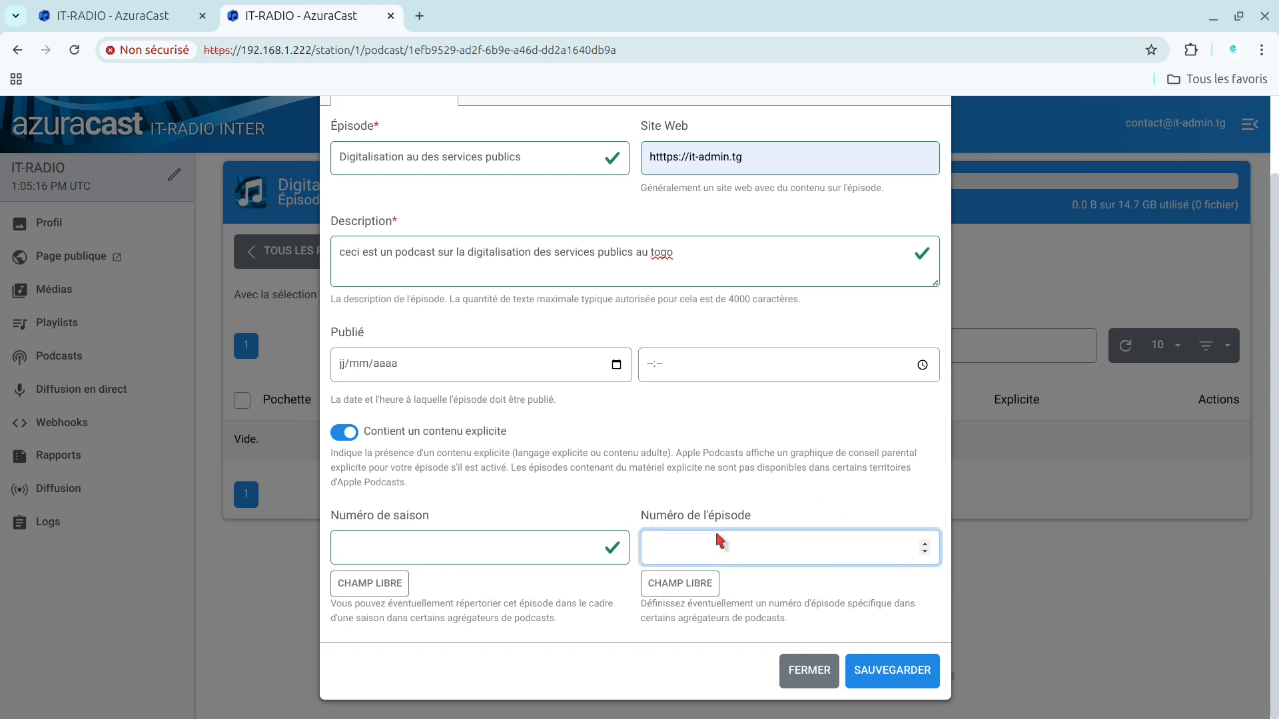
{"action": "left_click", "coordinate": [345, 434]}
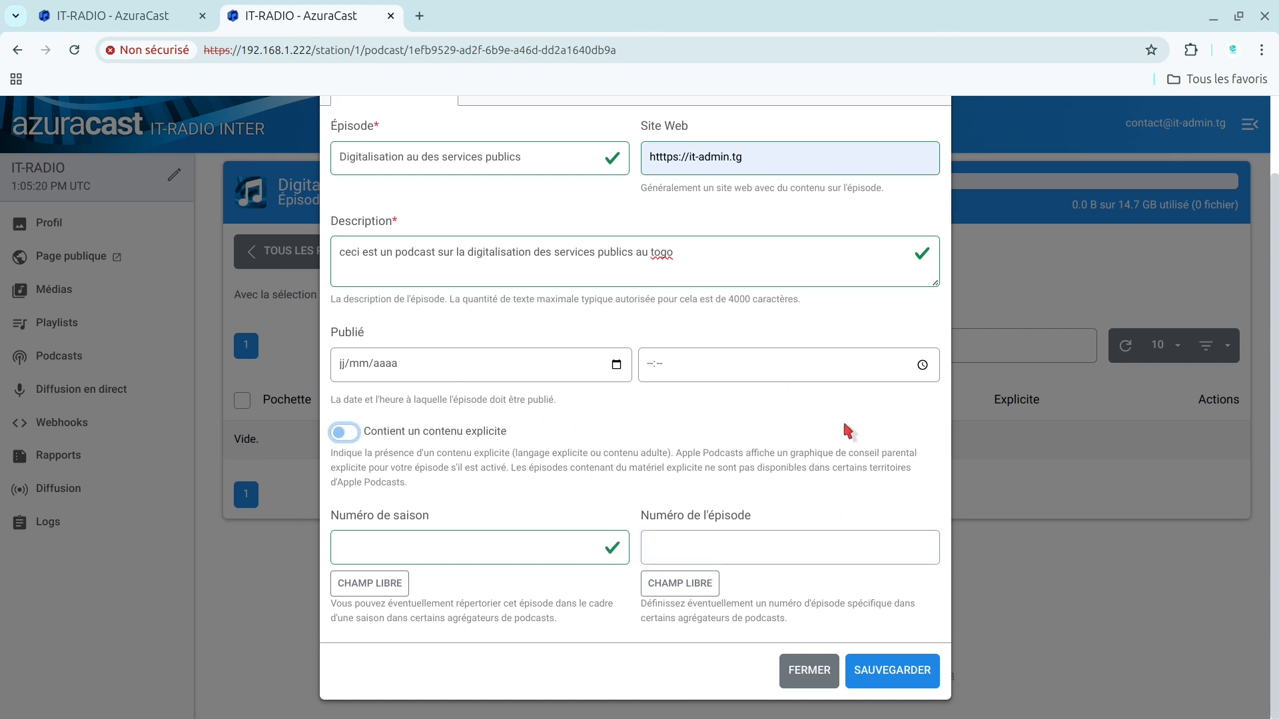
{"action": "left_click", "coordinate": [345, 435]}
{"action": "left_click", "coordinate": [345, 435]}
{"action": "scroll", "coordinate": [1277, 389], "scroll_direction": "up", "scroll_amount": 2}
{"action": "scroll", "coordinate": [1275, 399], "scroll_direction": "down", "scroll_amount": 2}
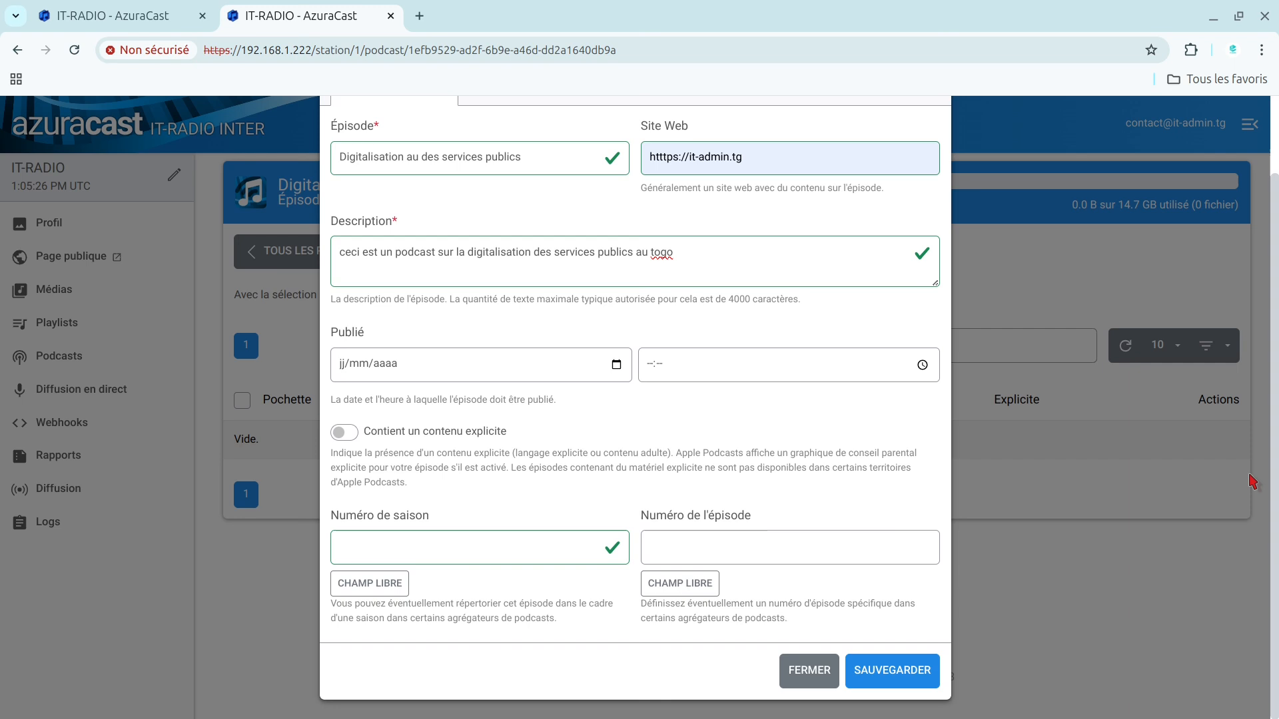
{"action": "scroll", "coordinate": [1252, 450], "scroll_direction": "up", "scroll_amount": 2}
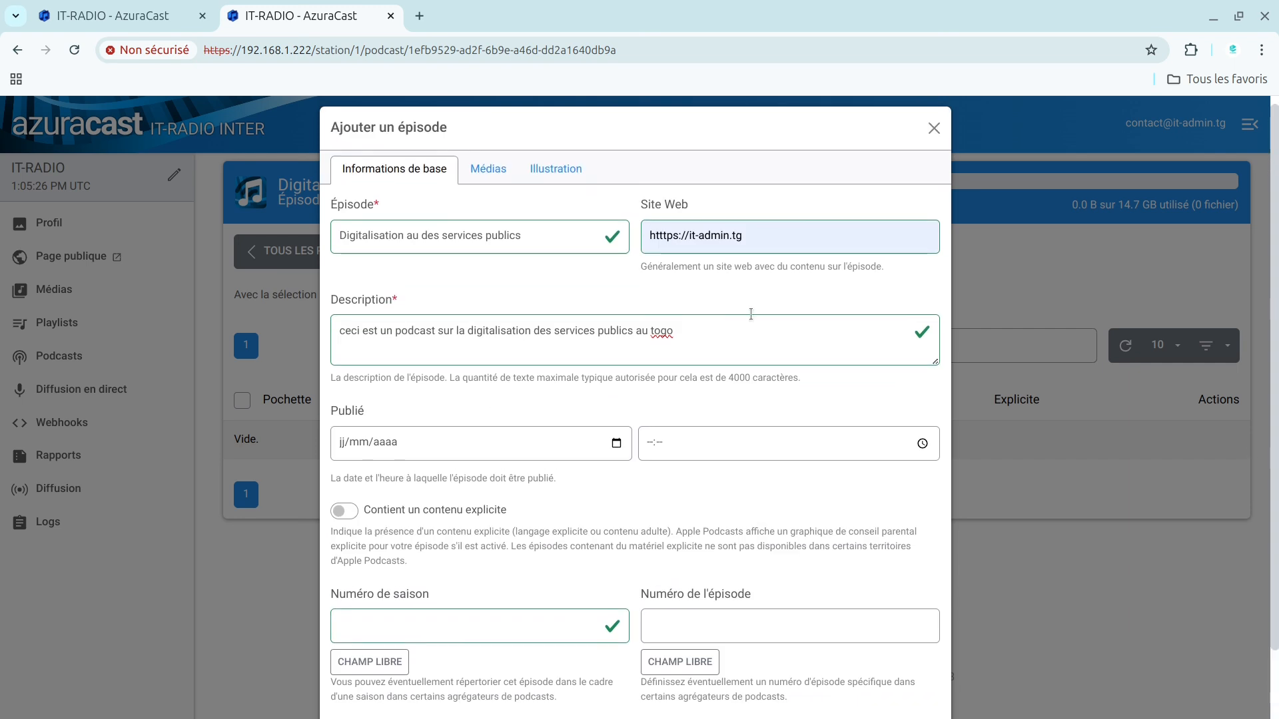
Step: Upload the MP3 "Santrinos Raphael - Je Vous Aime (Audio Officiel)" from the Music folder as the episode's media file
{"action": "left_click", "coordinate": [478, 175]}
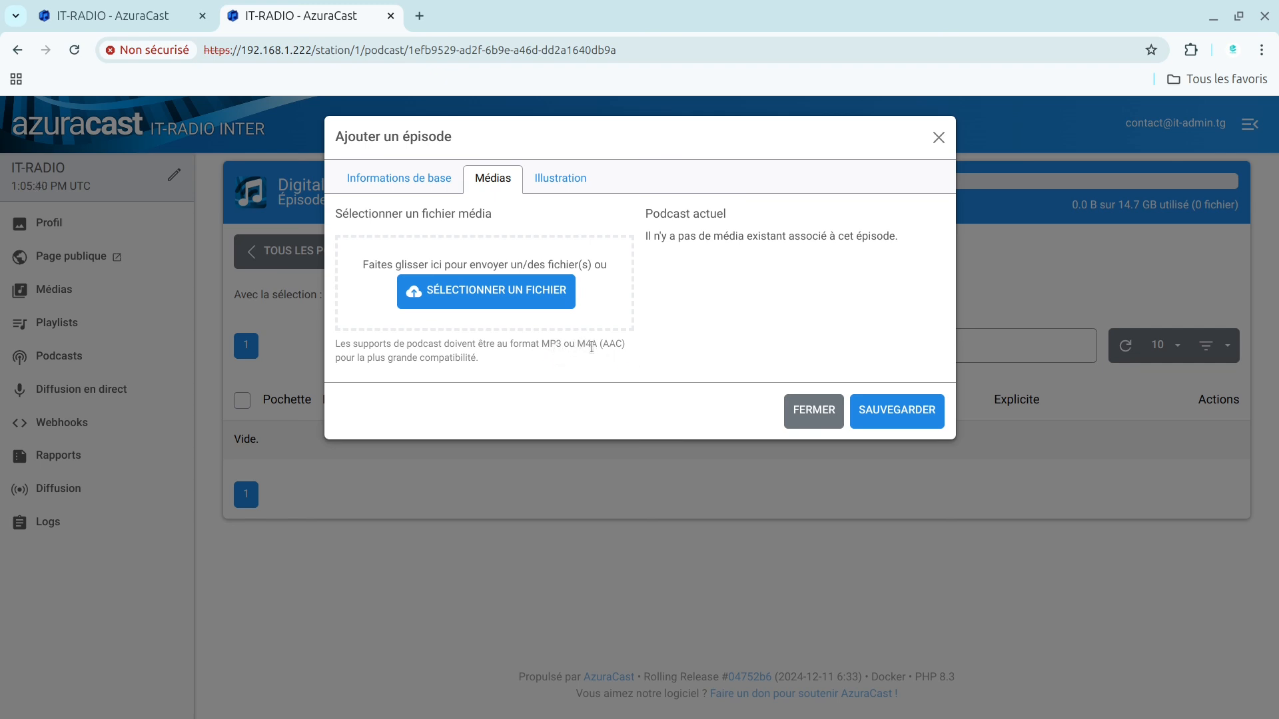
{"action": "left_click", "coordinate": [513, 297]}
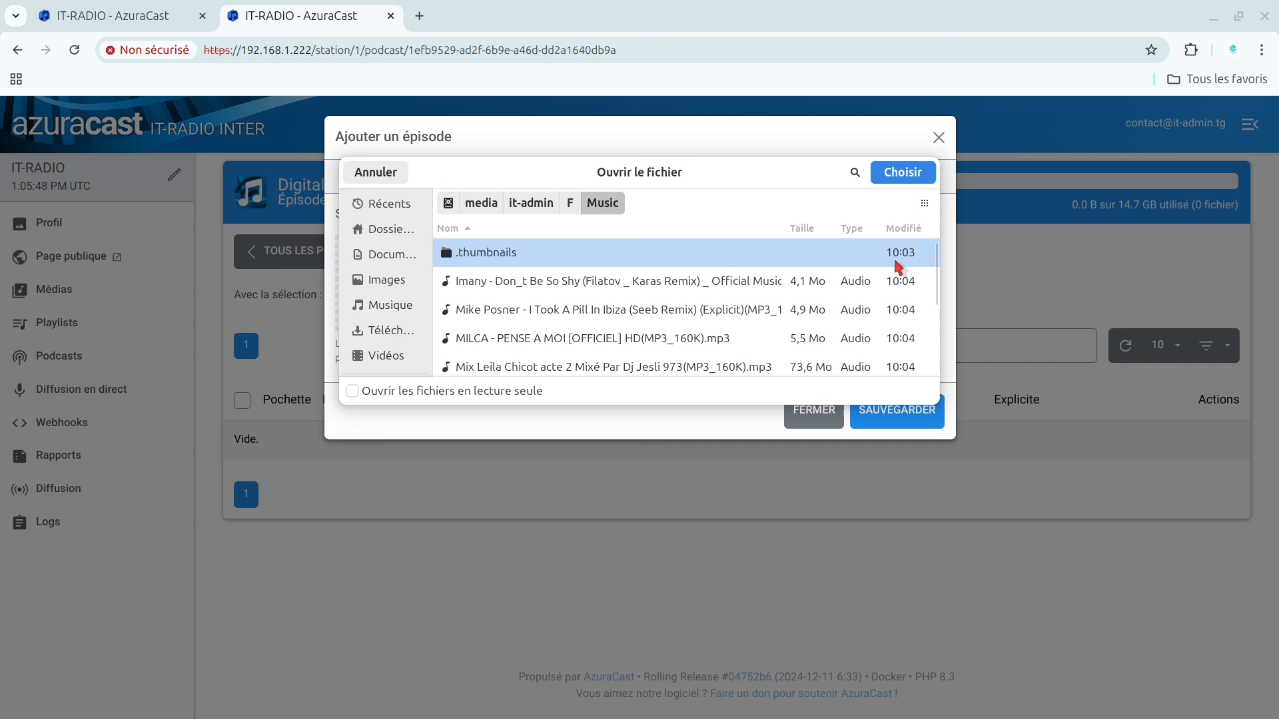
{"action": "left_click_drag", "start_coordinate": [941, 273], "coordinate": [940, 343]}
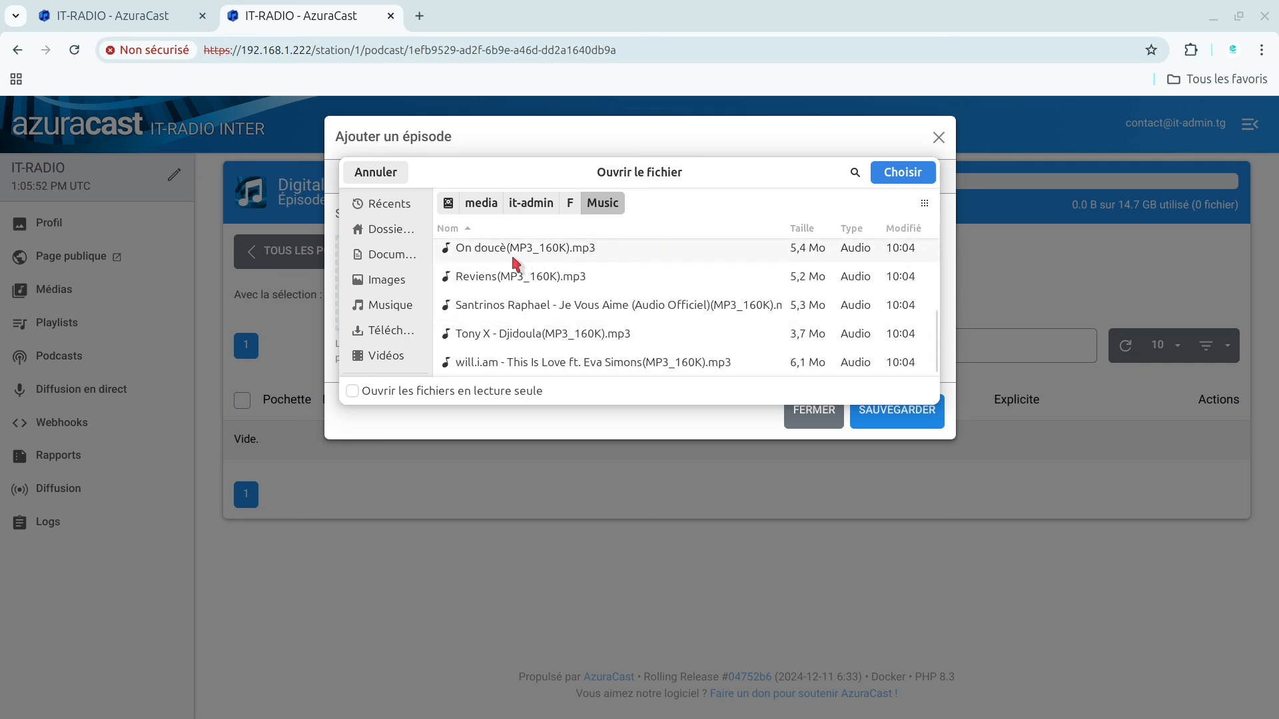
{"action": "left_click", "coordinate": [526, 305]}
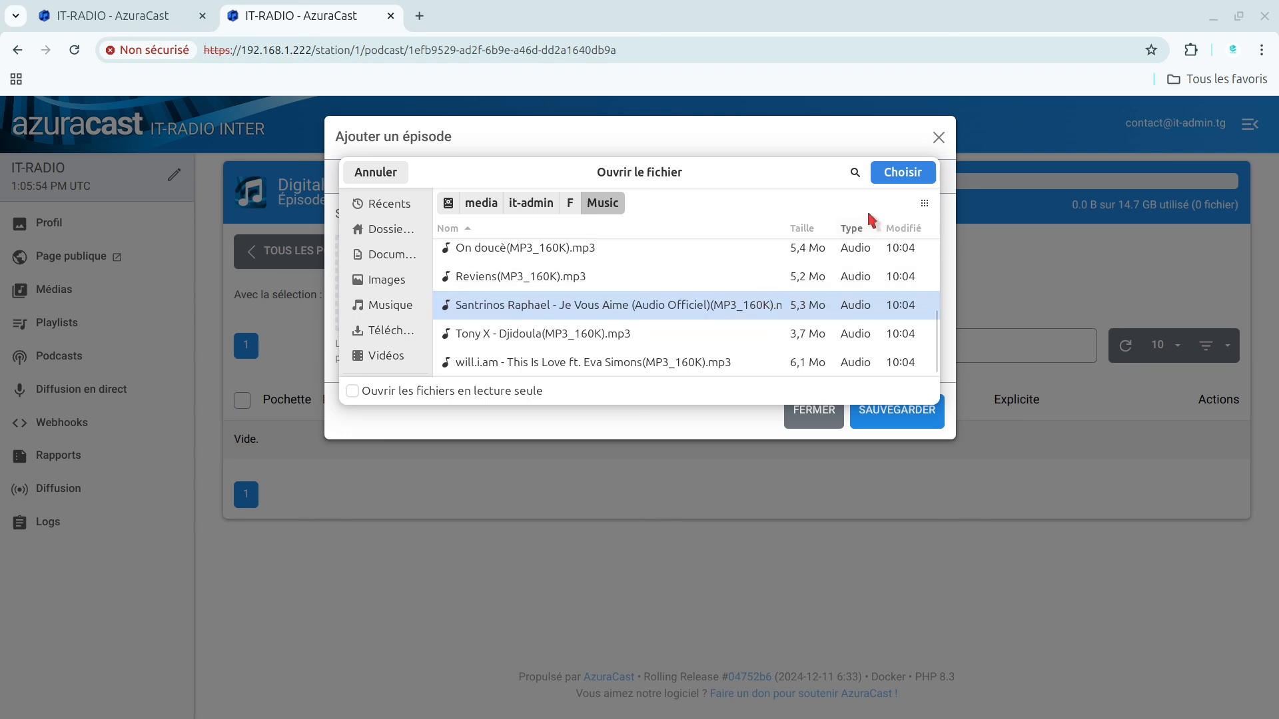
{"action": "left_click", "coordinate": [905, 171]}
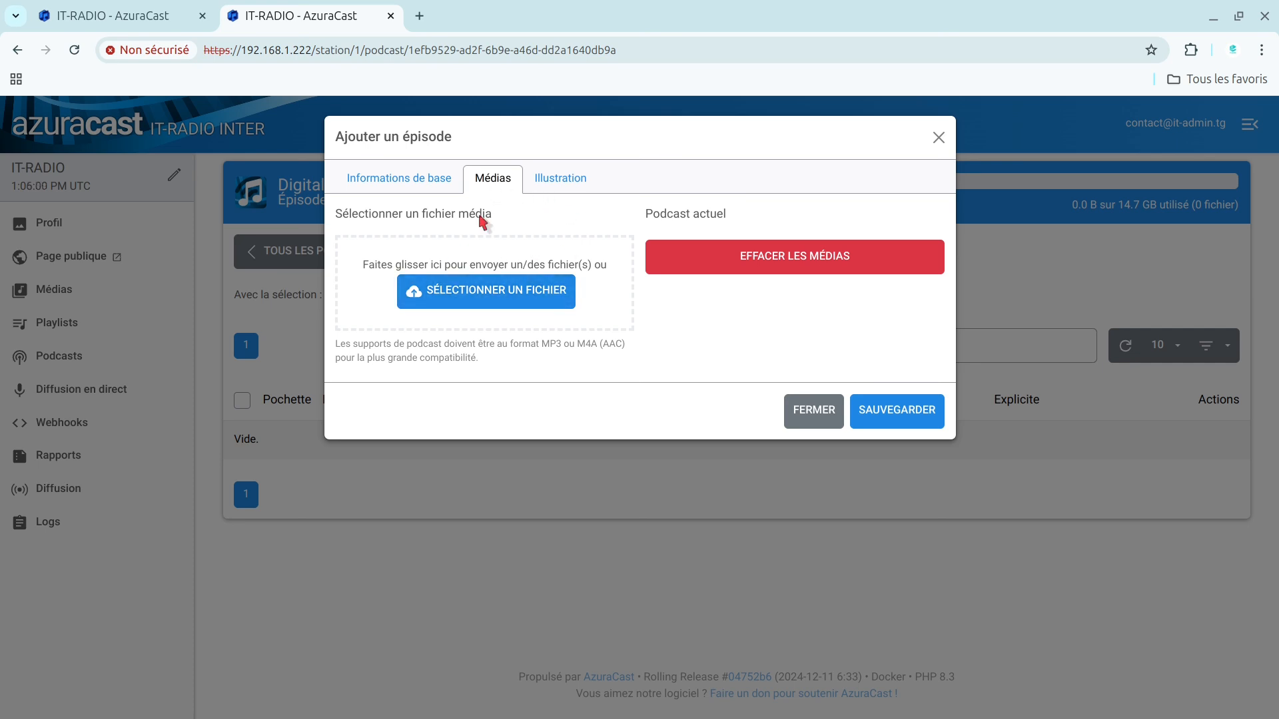
Step: Leave the episode's PNG/JPG artwork unselected and save the new episode
{"action": "left_click", "coordinate": [564, 182]}
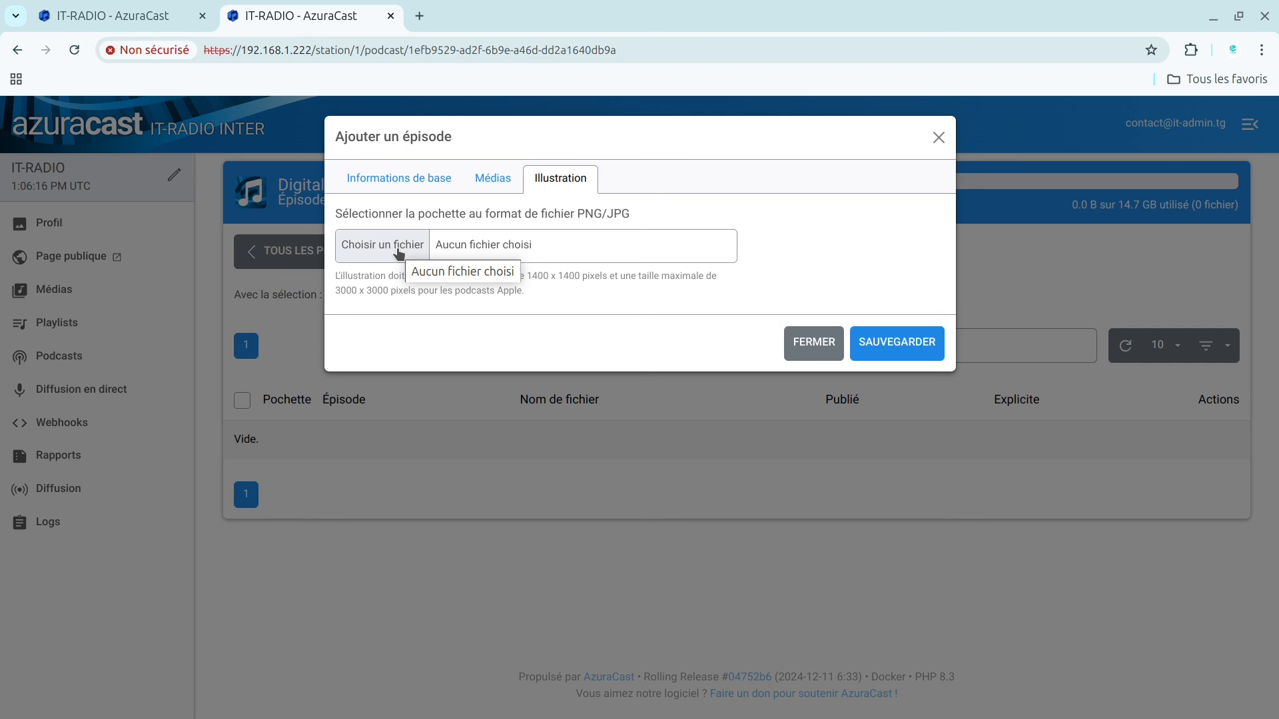
{"action": "left_click", "coordinate": [884, 348]}
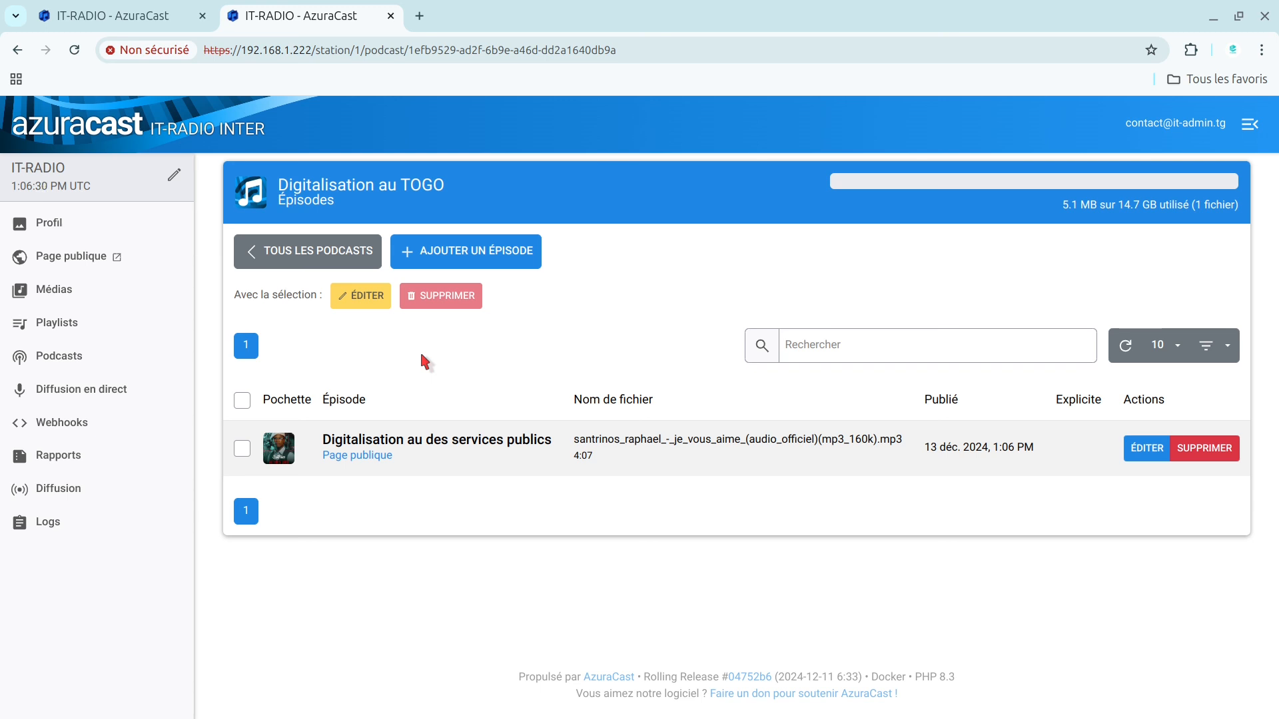
Step: Open the "Digitalisation au des services publics" episode's public page in a new tab, then play its audio briefly and stop it
{"action": "right_click", "coordinate": [360, 461]}
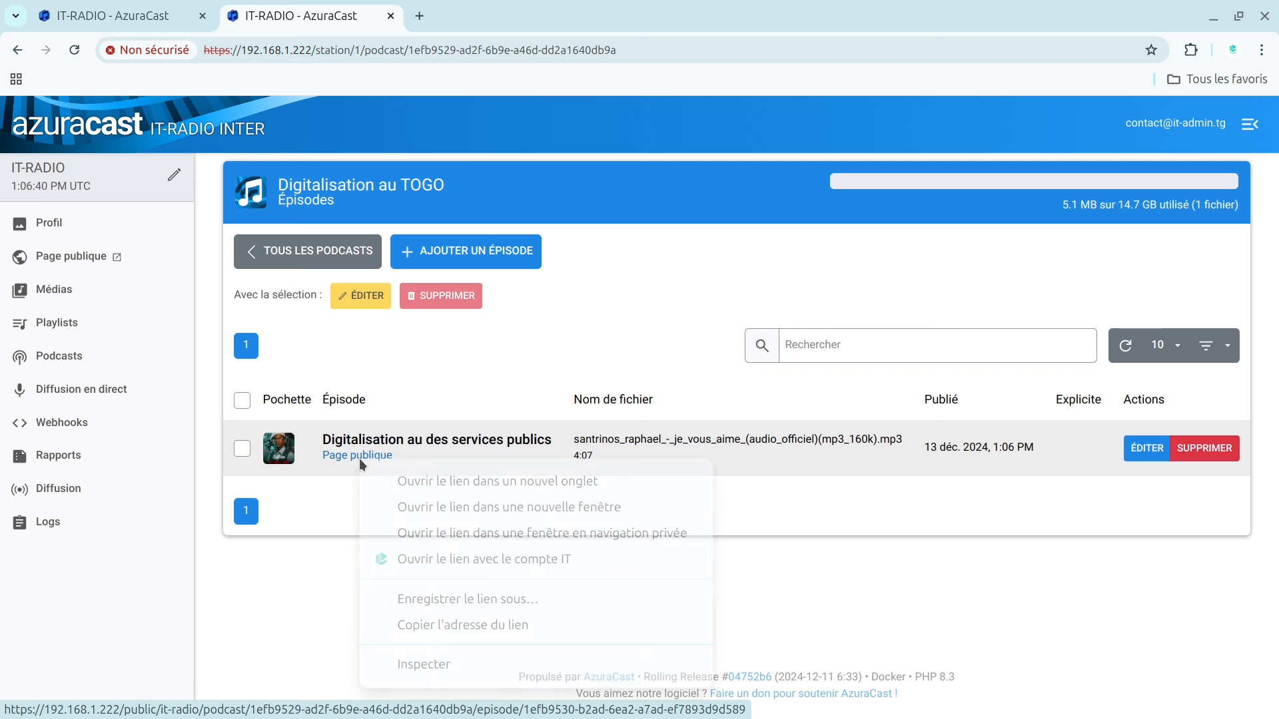
{"action": "left_click", "coordinate": [478, 486]}
{"action": "left_click", "coordinate": [506, 15]}
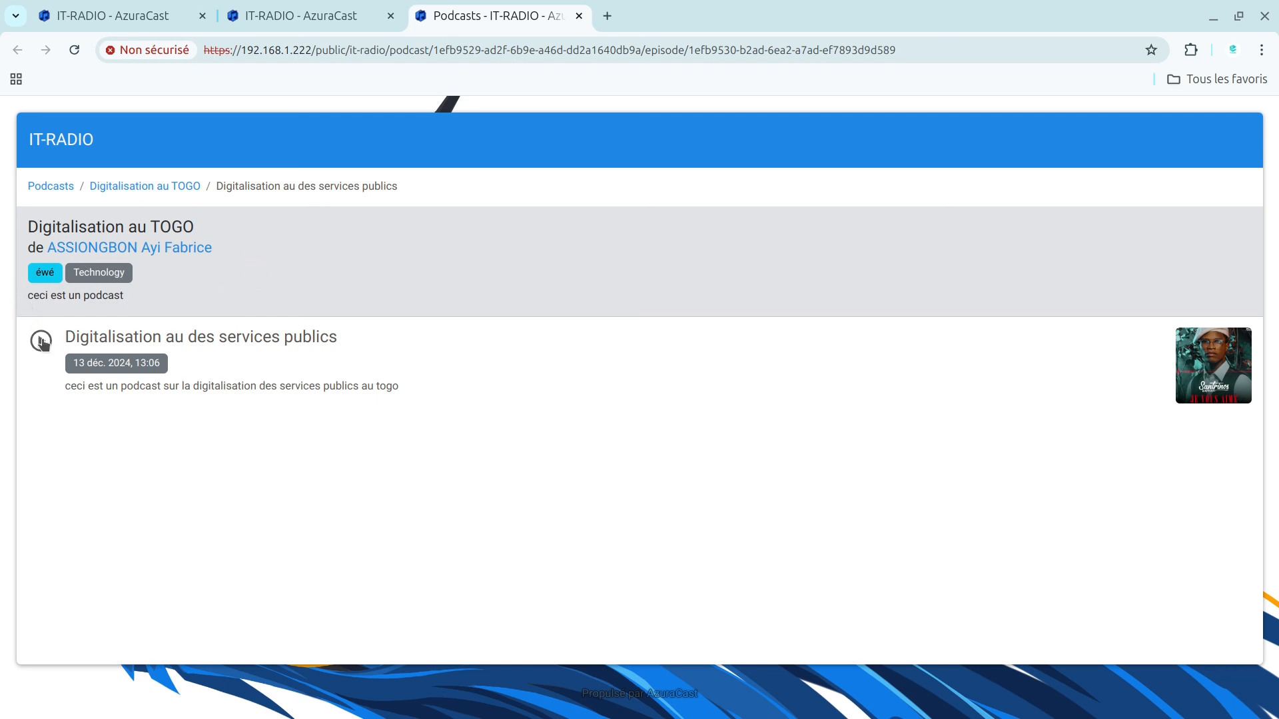
{"action": "left_click", "coordinate": [42, 342]}
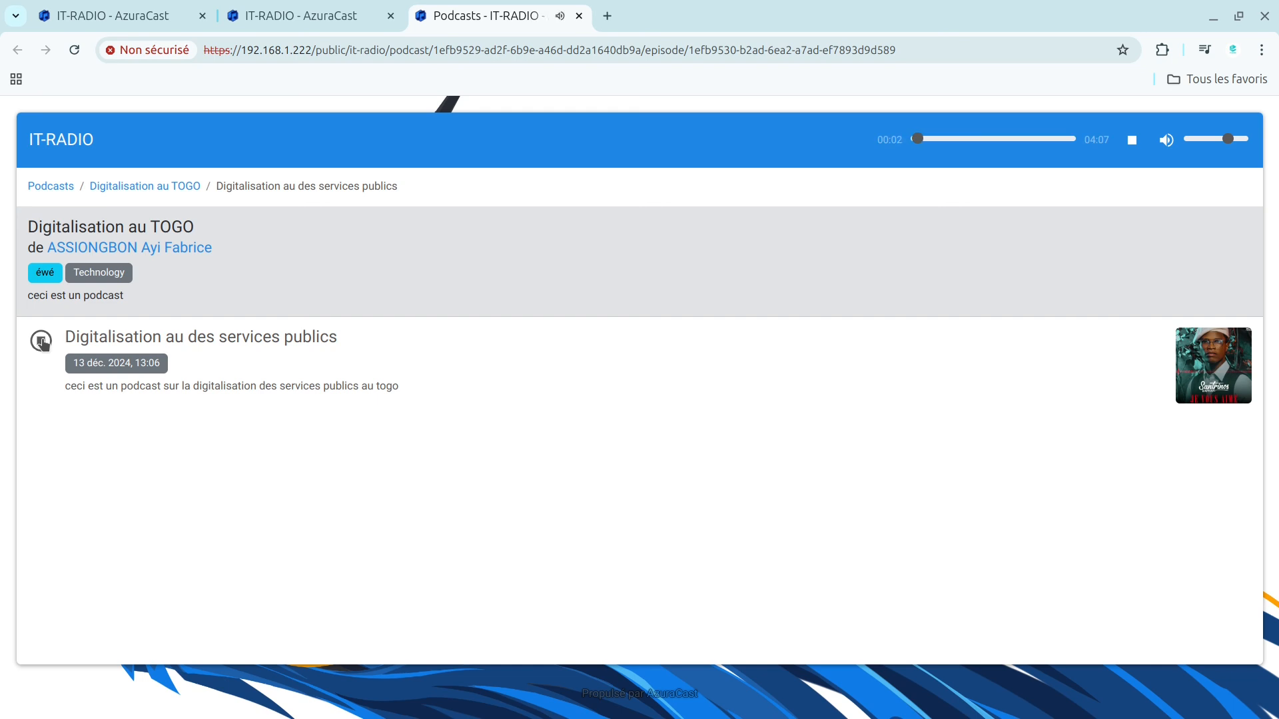
{"action": "left_click", "coordinate": [42, 341]}
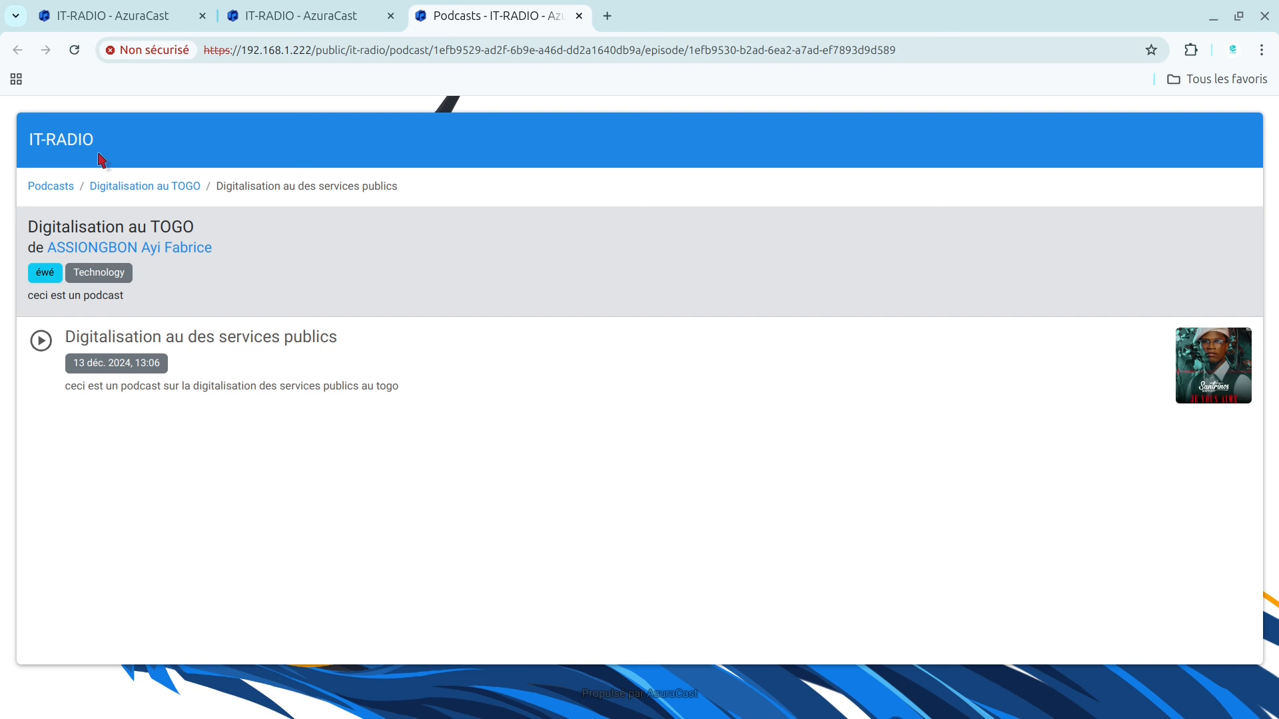
Step: Return to the station's administration page and go to its list of podcasts
{"action": "left_click", "coordinate": [312, 10]}
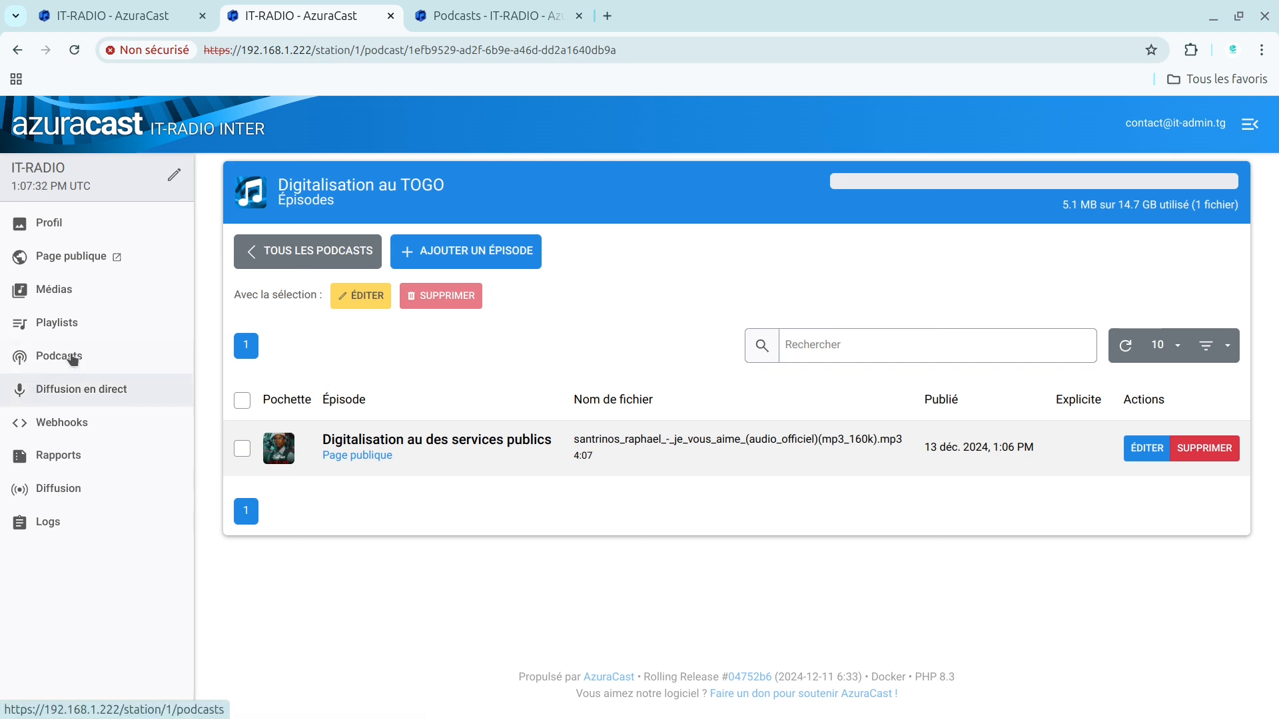
{"action": "left_click", "coordinate": [50, 355]}
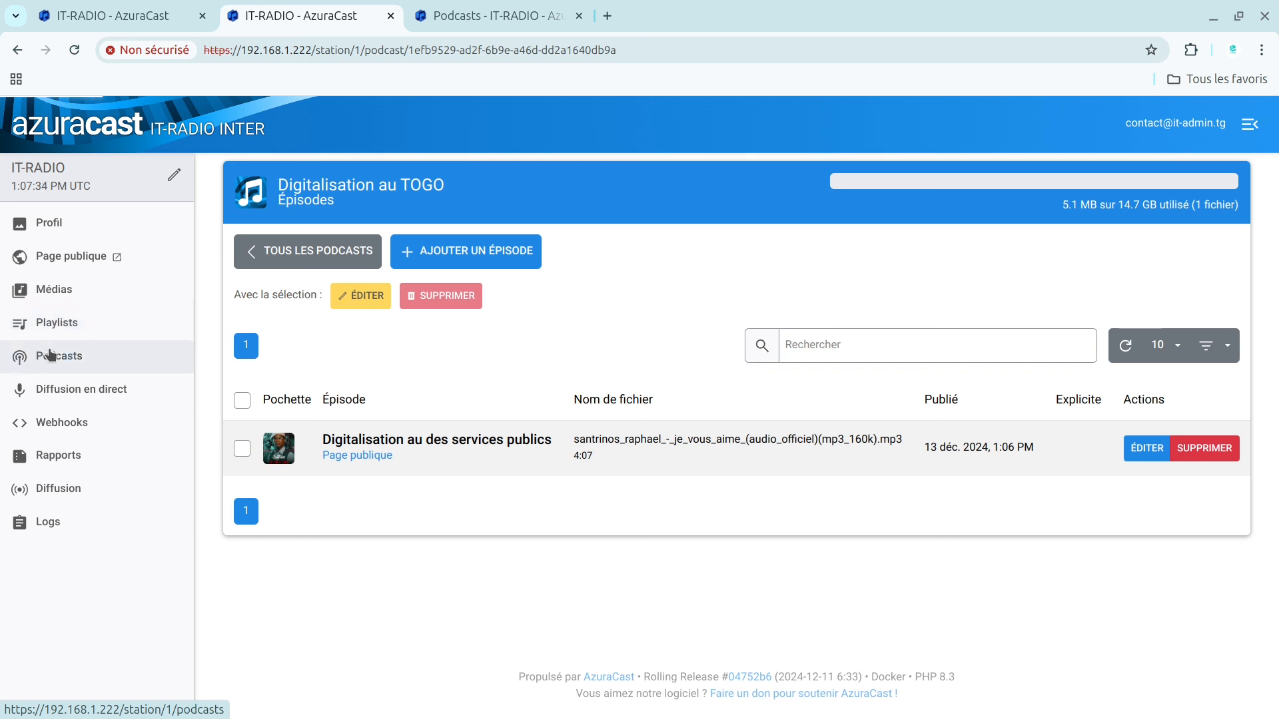